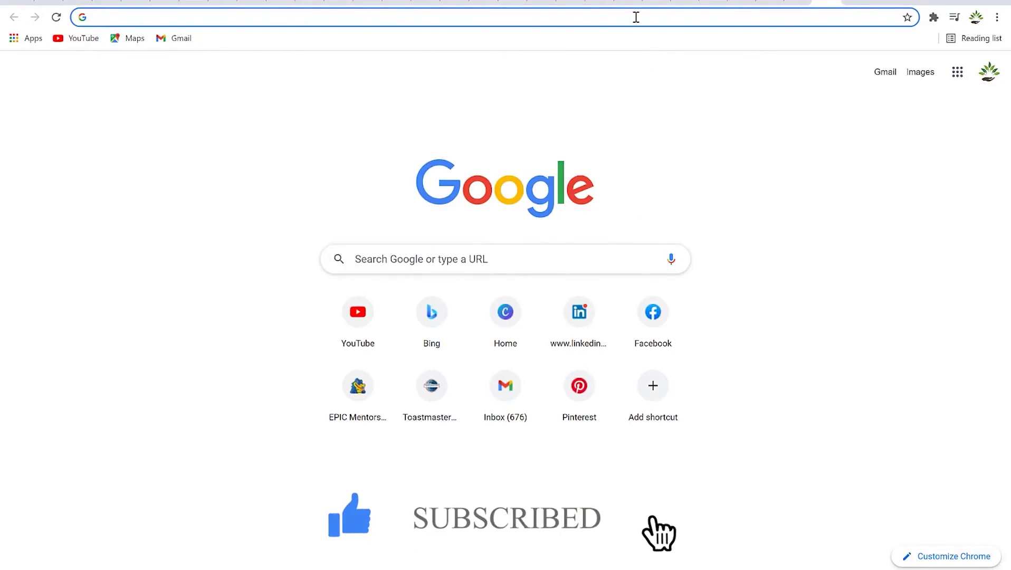
Search Google for "libre office" and open the LibreOffice home page.
type("LIBRE+office&aqs=chrome.0.69i59j0i10i512l4j69i60l3.2393j0j7&sourceid=chrome&ie=UTF-8")
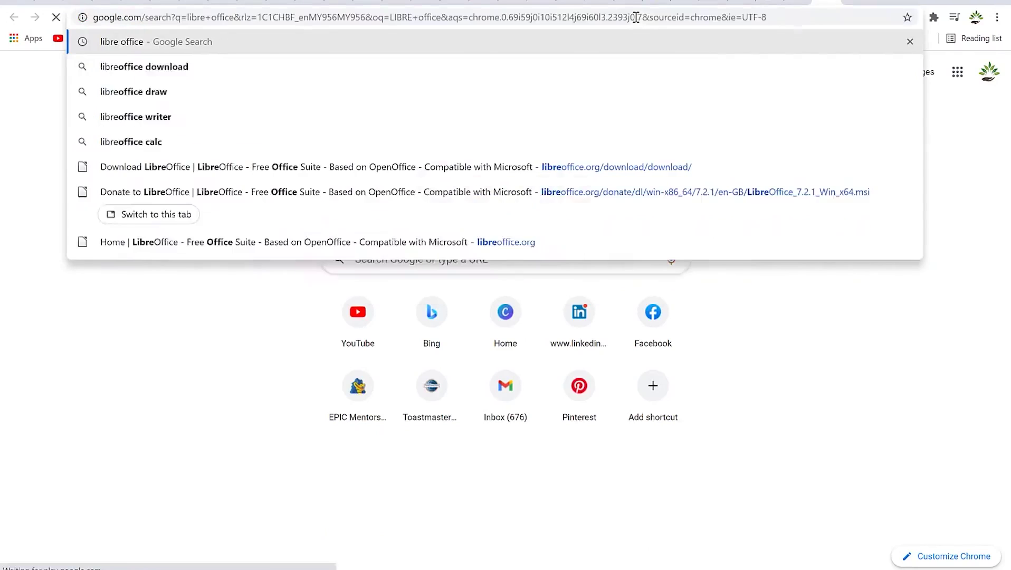
key("Return")
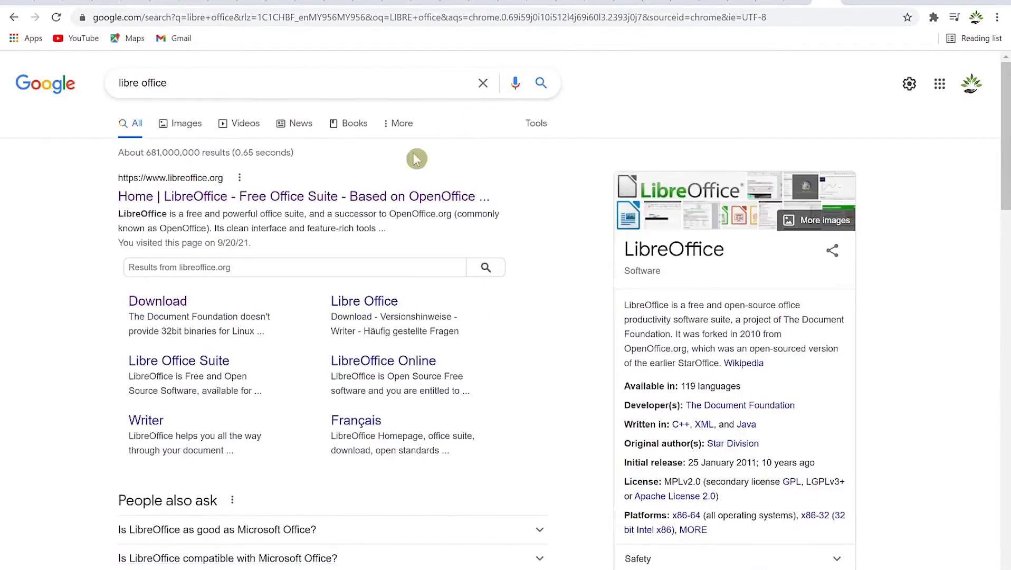
left_click(222, 204)
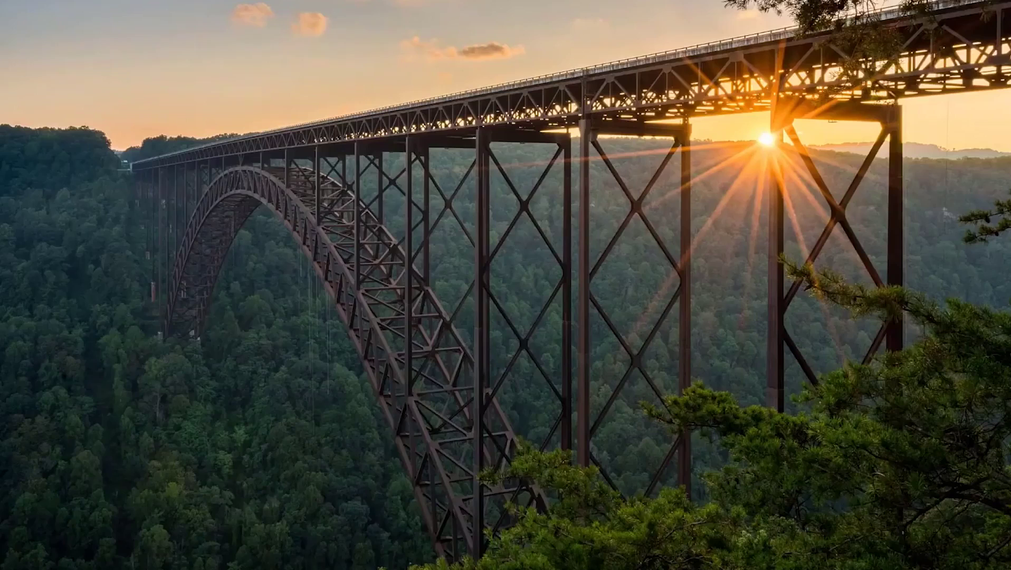
Find LibreOffice Writer among the installed apps with the search term "libr" and launch it.
key("super+s")
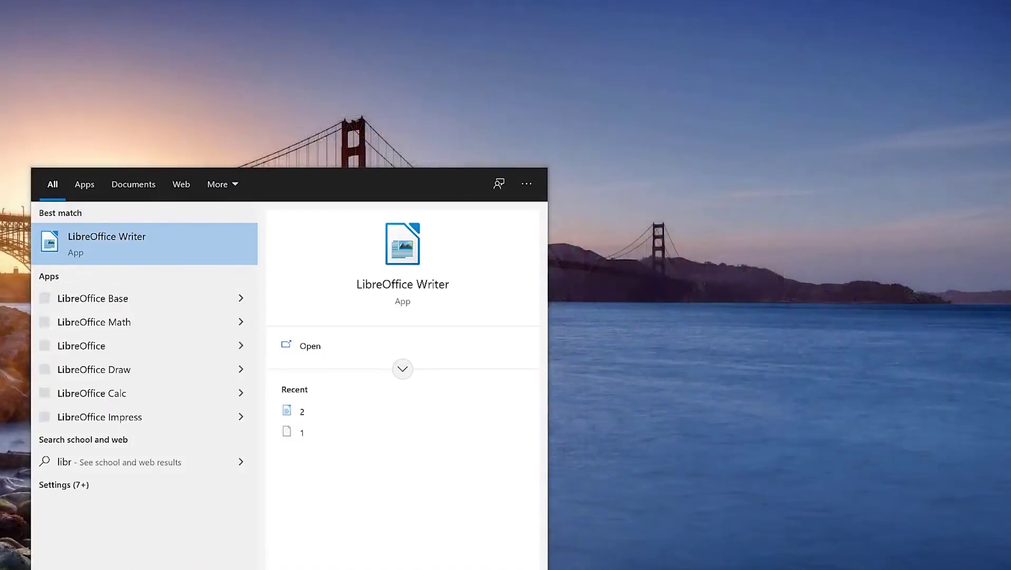
left_click(101, 240)
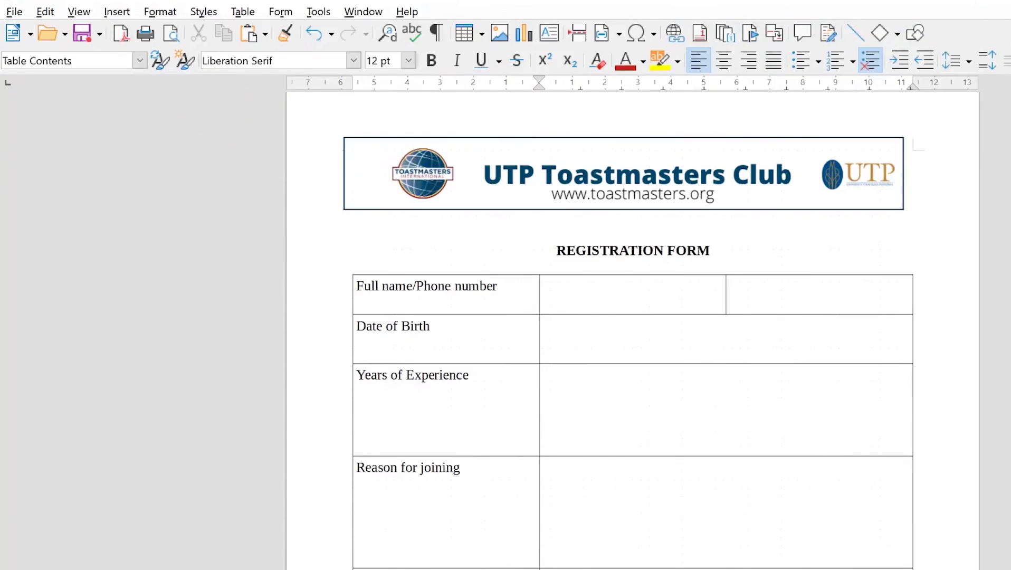
Enlarge the UTP Toastmasters Club banner image so it extends slightly past both sides of the registration table, and deselect it.
left_click(409, 168)
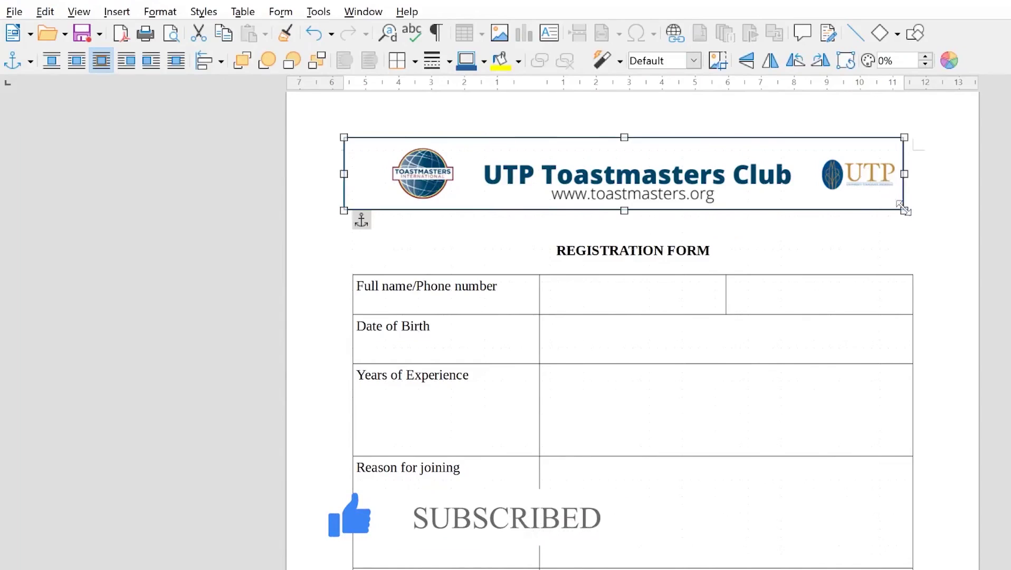
mouse_move(904, 211)
left_mouse_down()
mouse_move(913, 224)
mouse_move(898, 212)
left_mouse_up()
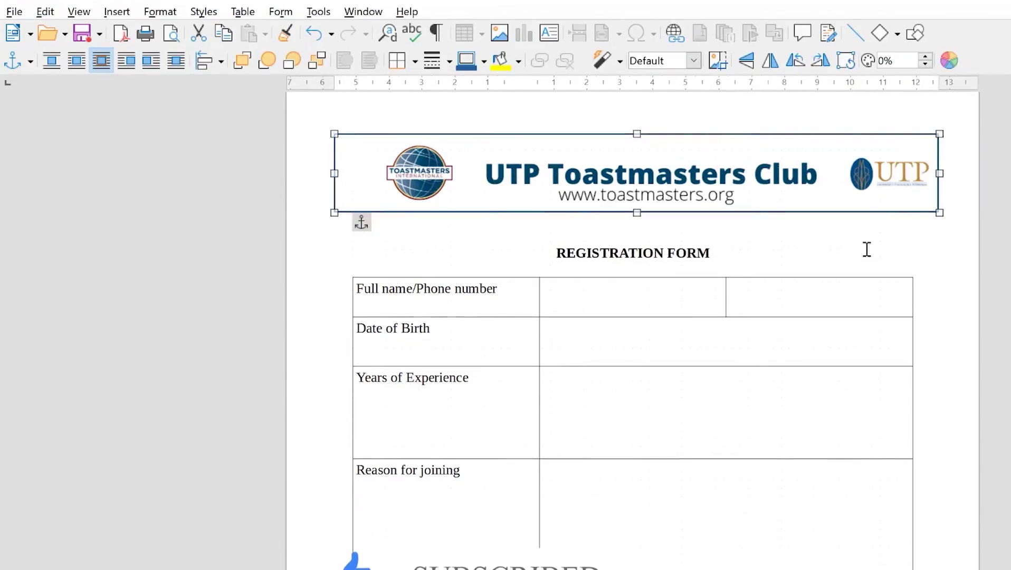
left_click(693, 258)
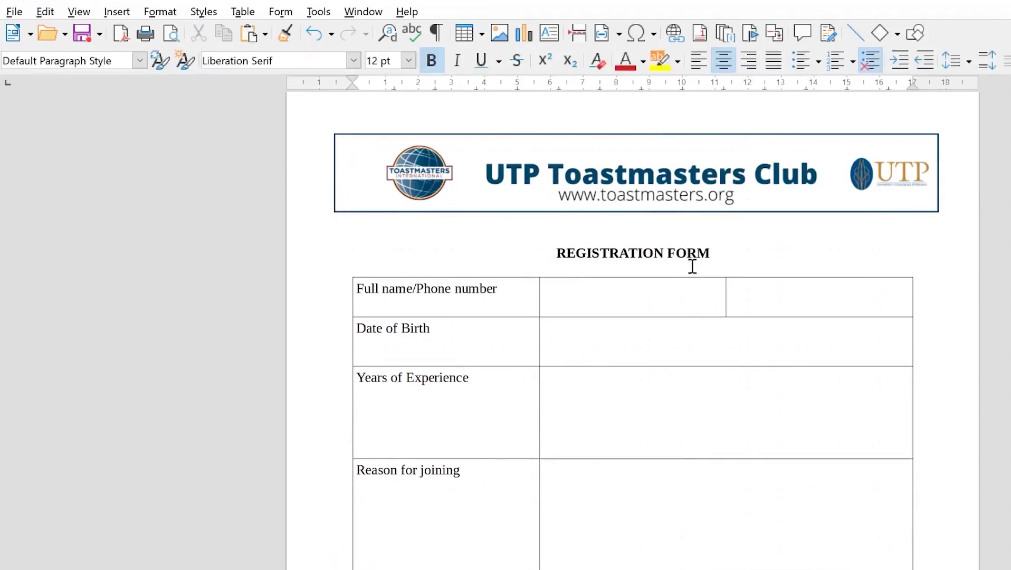
left_click(405, 290)
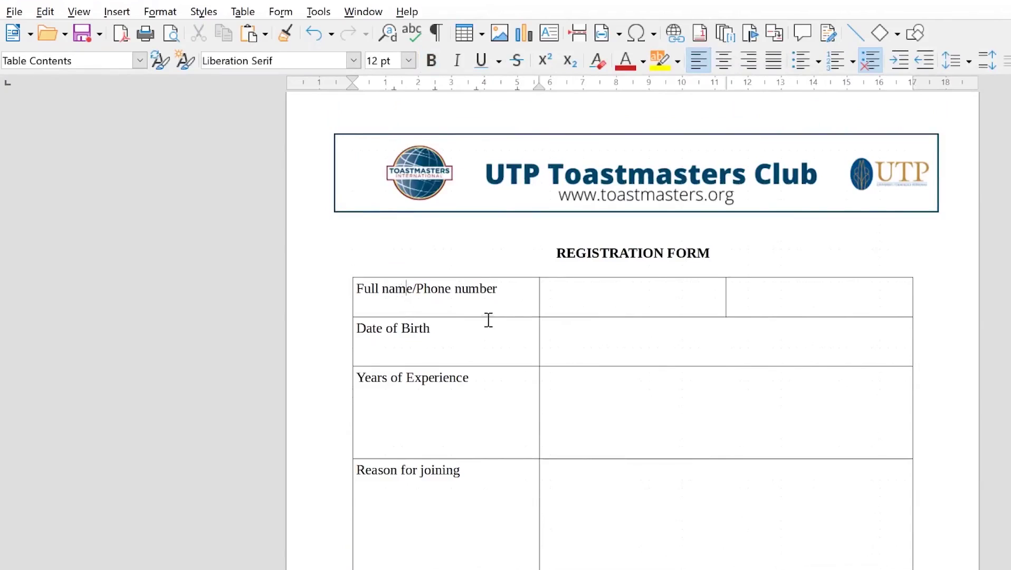
left_click(461, 56)
left_click(480, 36)
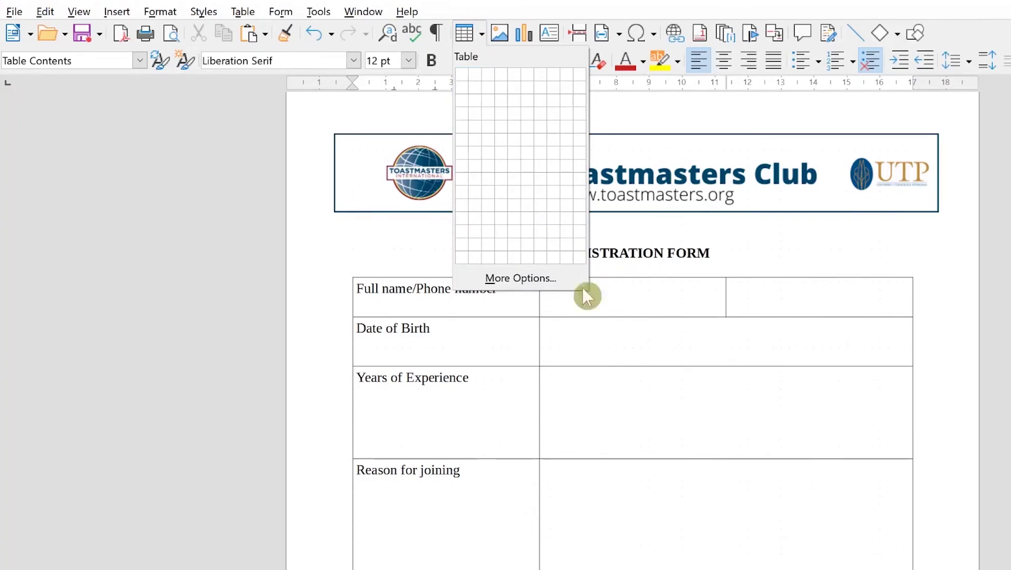
left_click(667, 363)
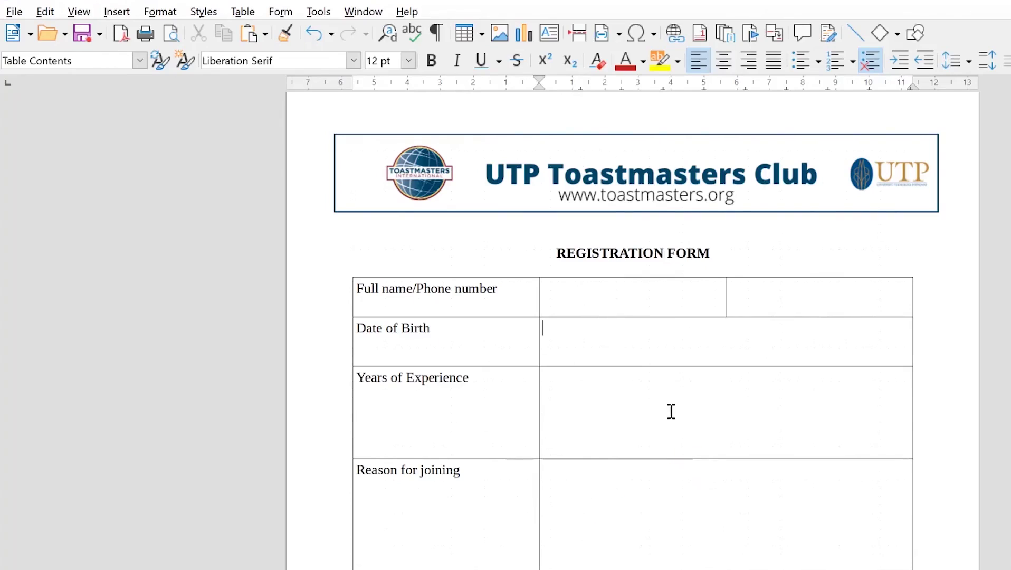
scroll(646, 437, "up", 1)
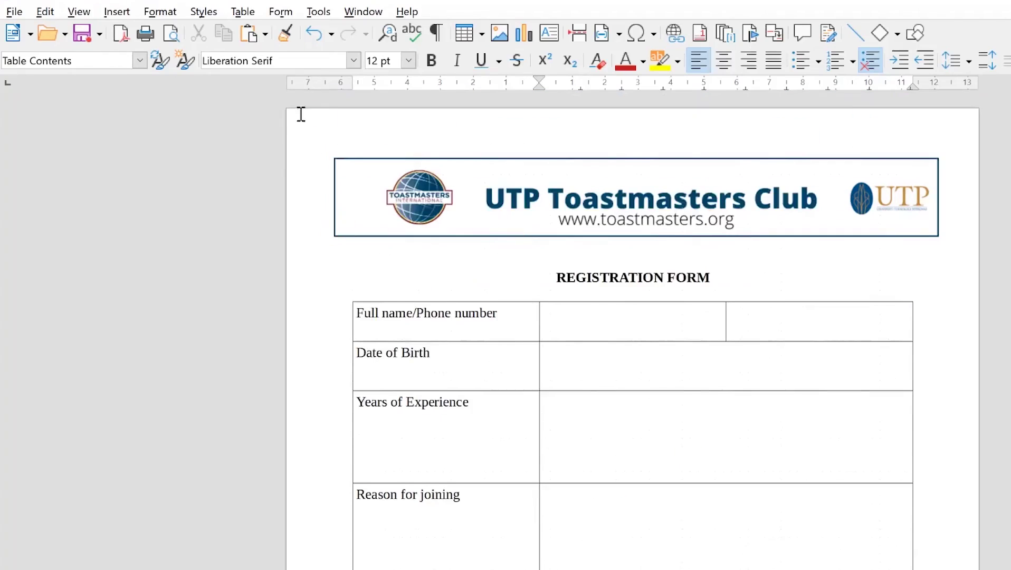
left_click(276, 11)
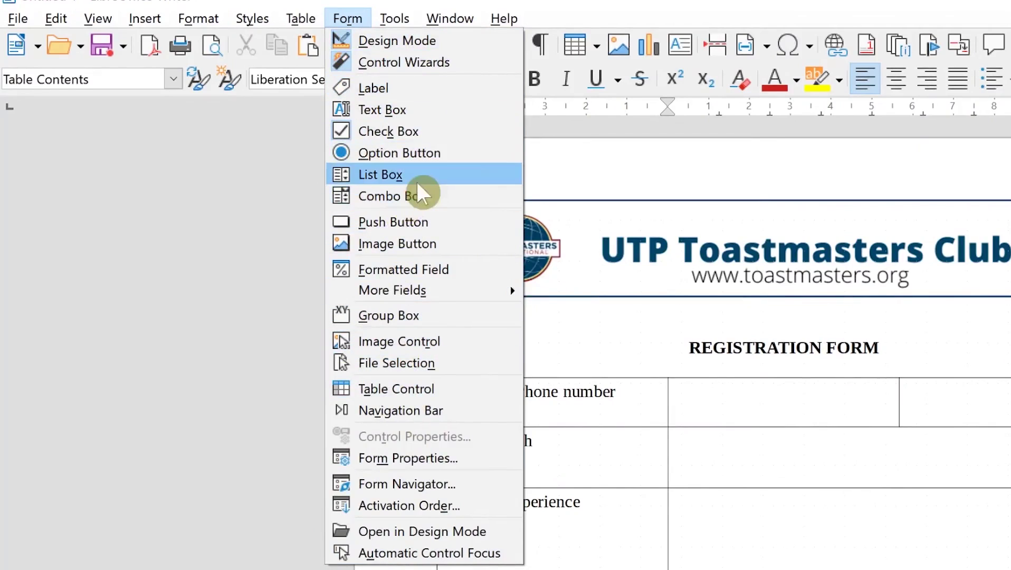
left_click(269, 200)
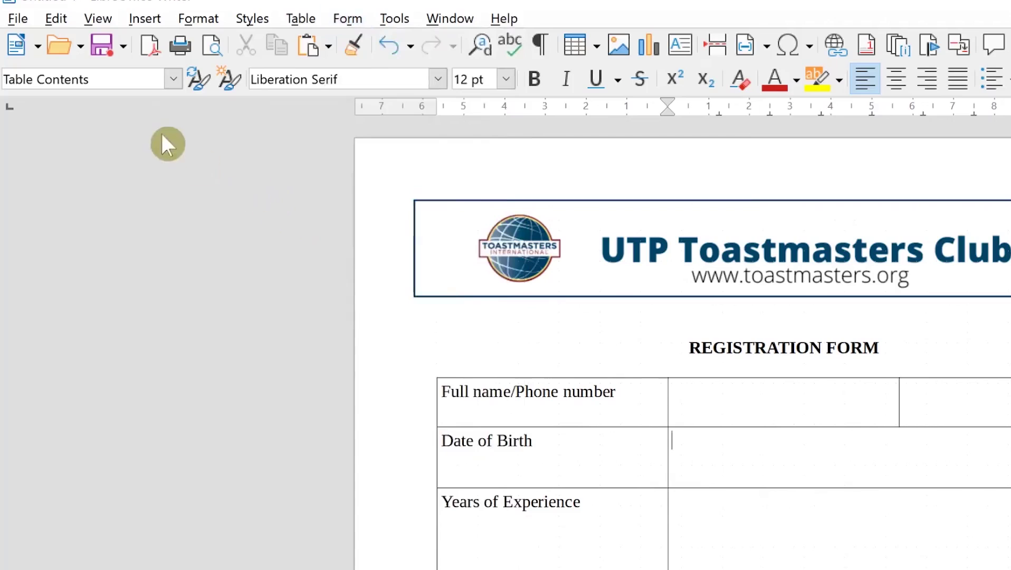
Show the Form Controls toolbar and move it close to the registration table's right edge.
left_click(97, 17)
mouse_move(167, 115)
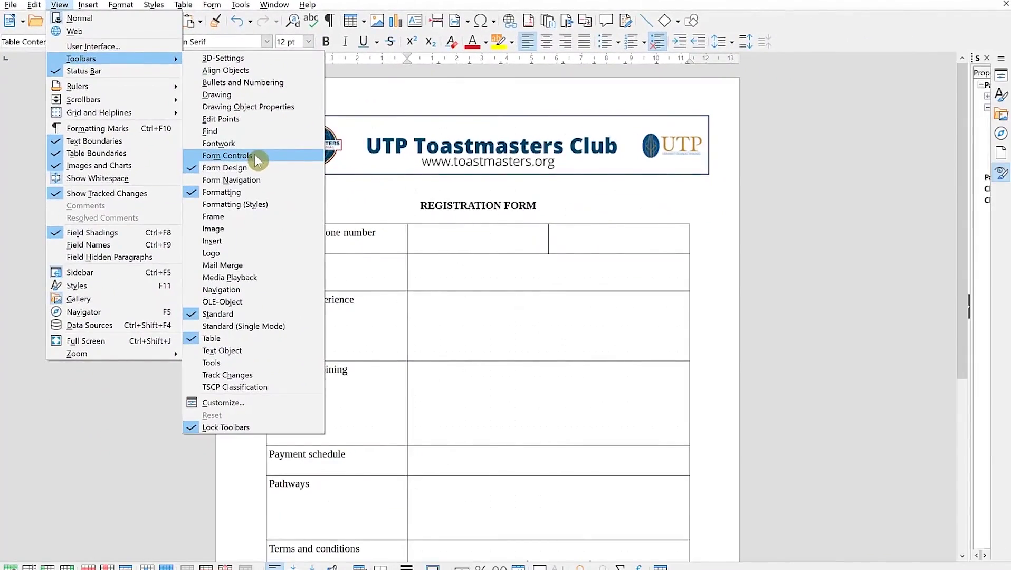
left_click(255, 154)
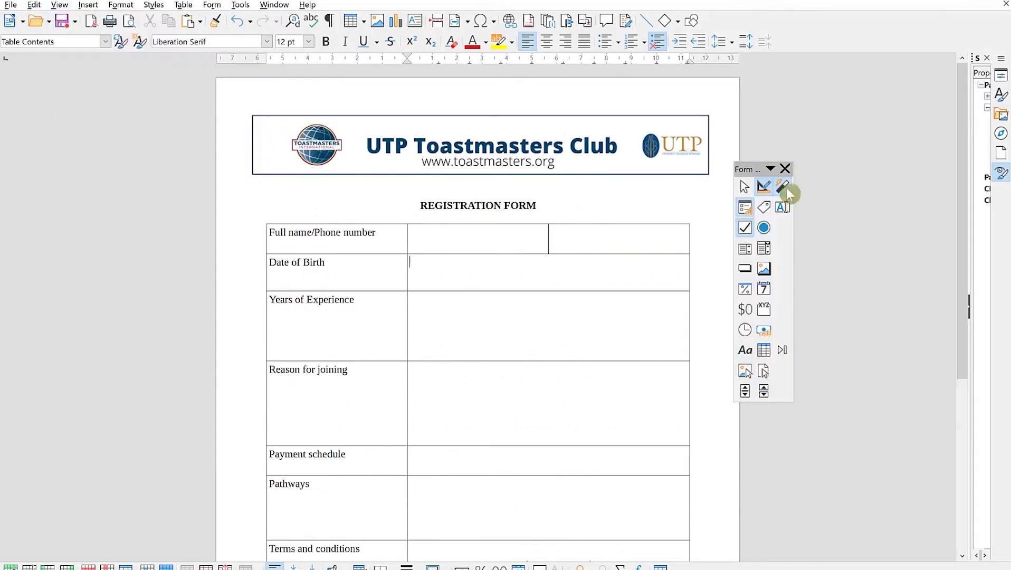
left_click_drag(751, 164, 718, 193)
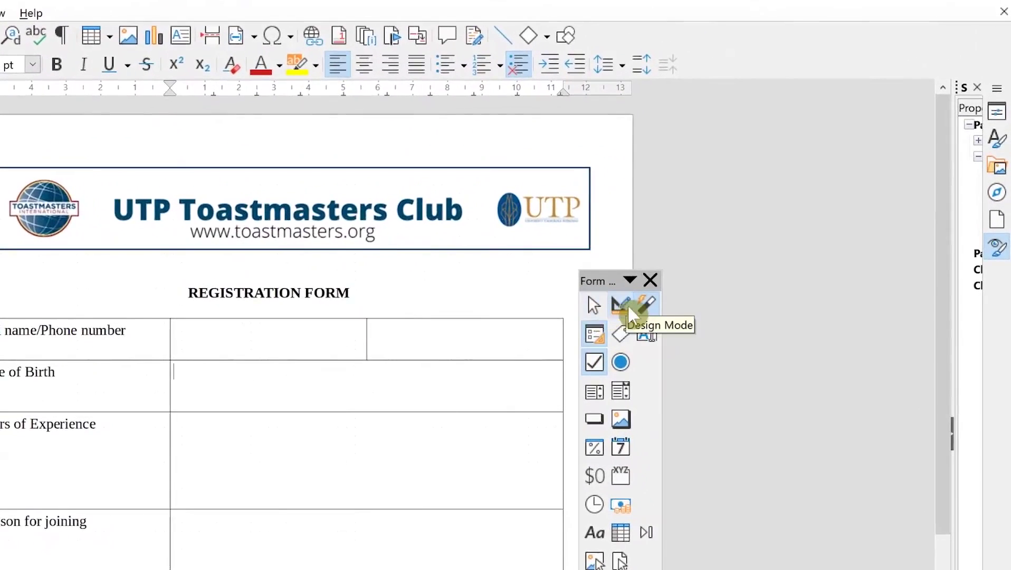
left_click(618, 303)
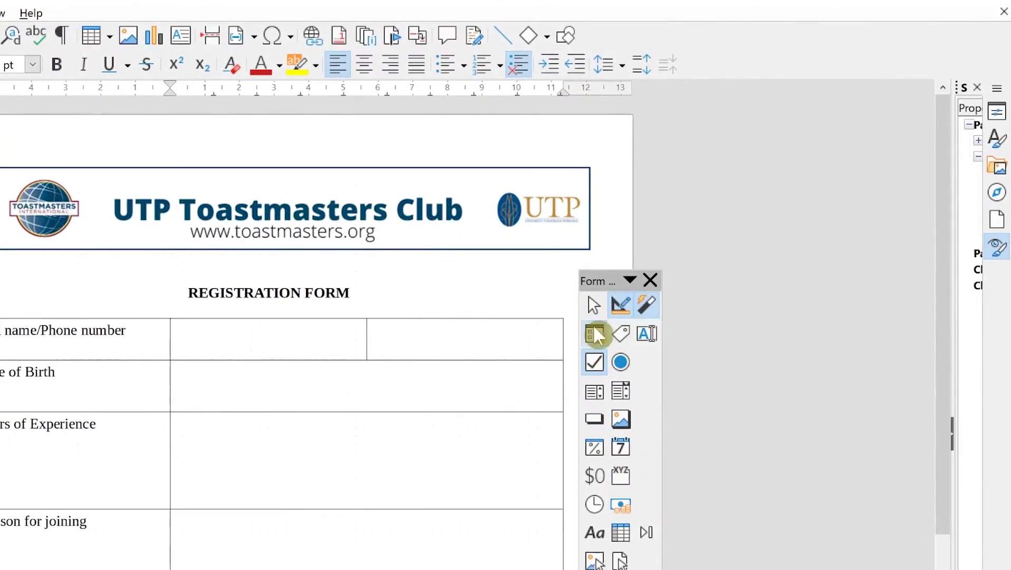
left_click(621, 306)
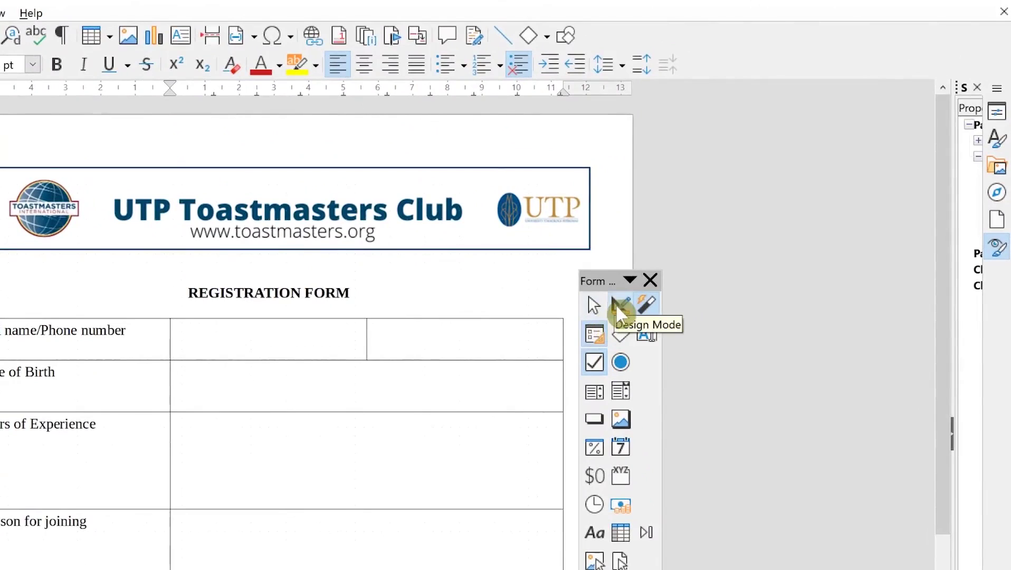
left_click(647, 310)
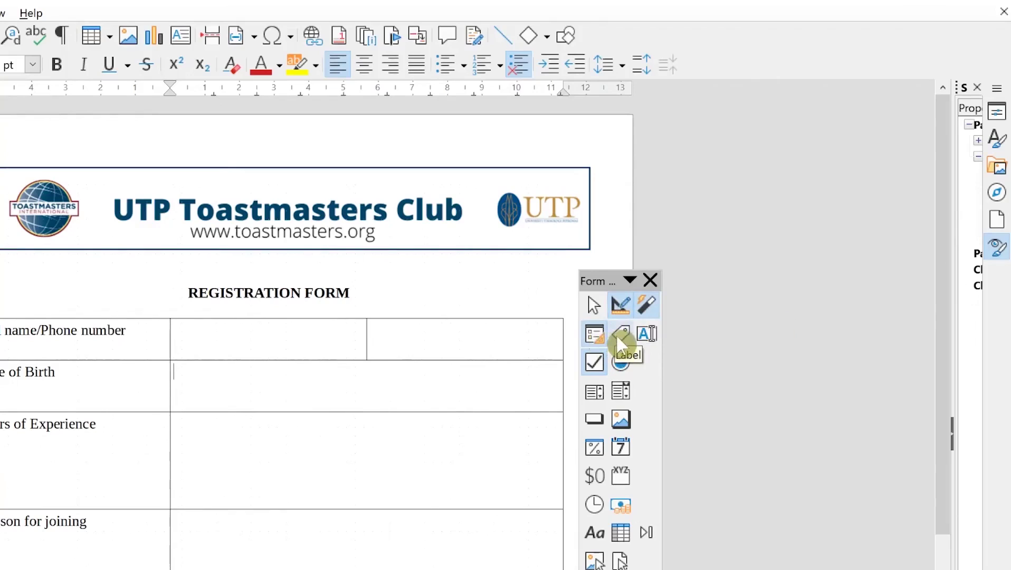
left_click(596, 363)
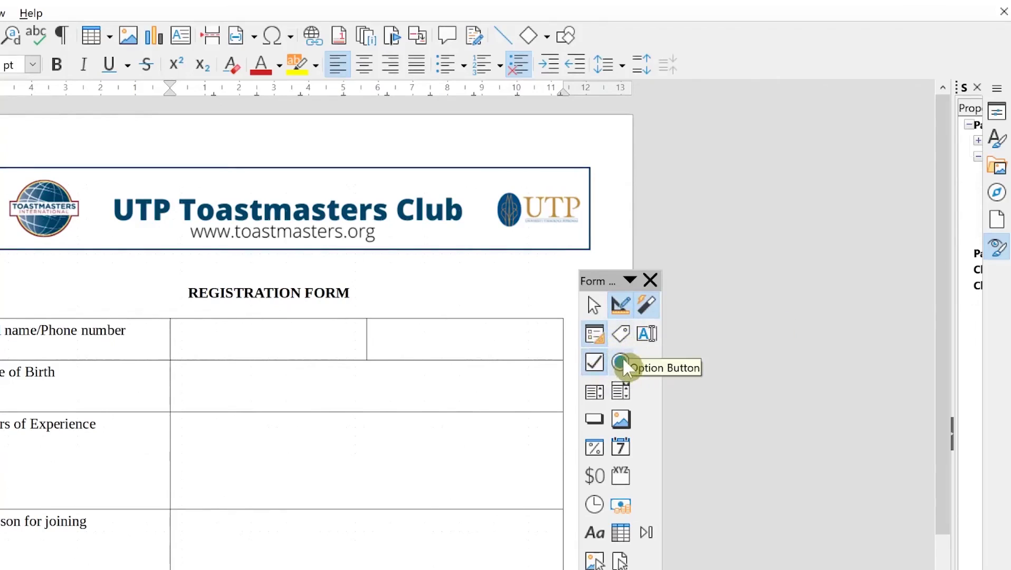
left_click(596, 421)
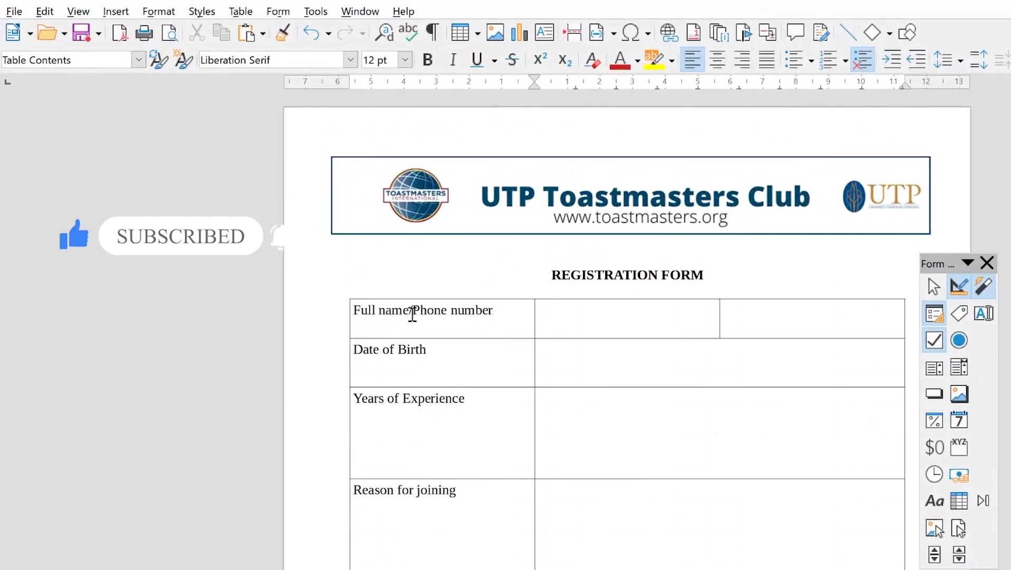
Draw a text box form control about 5.25 cm wide and 0.75 cm high in the first empty cell of the Full name/Phone number row.
left_click(585, 359)
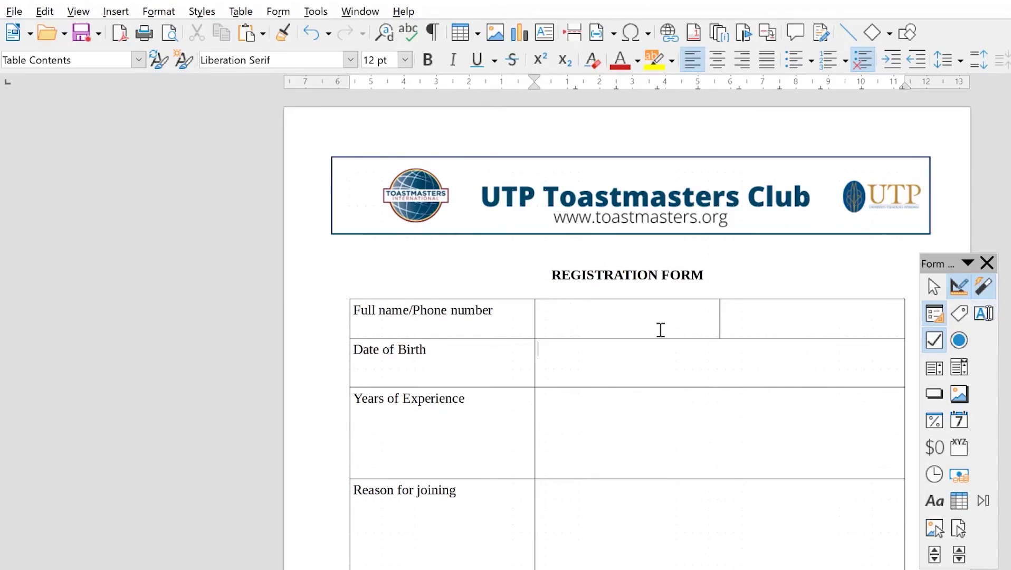
left_click(982, 313)
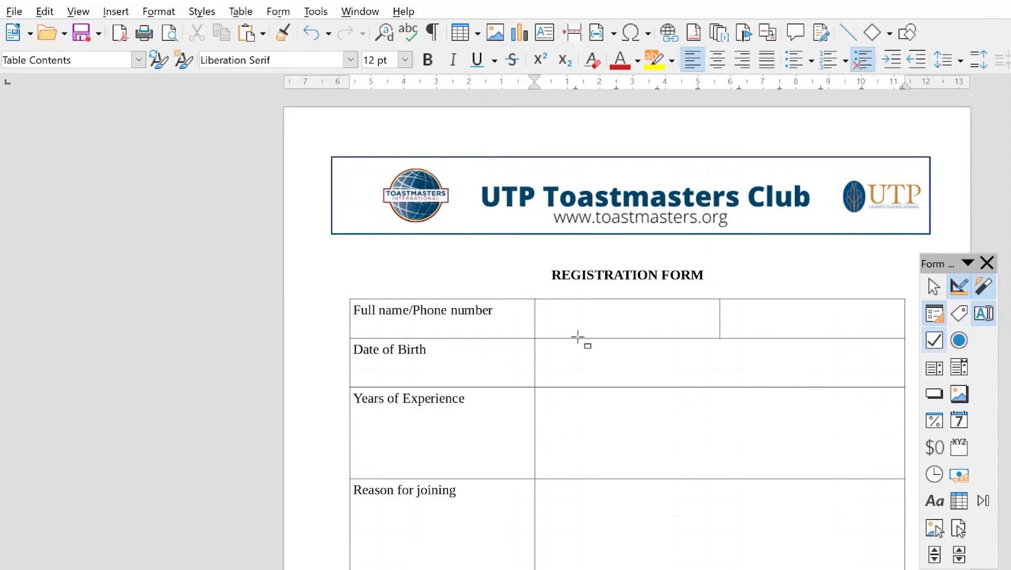
left_click_drag(547, 304, 709, 331)
Examine the name text box's general properties, including size, background color, border and text type, and close them without changes.
double_click(611, 314)
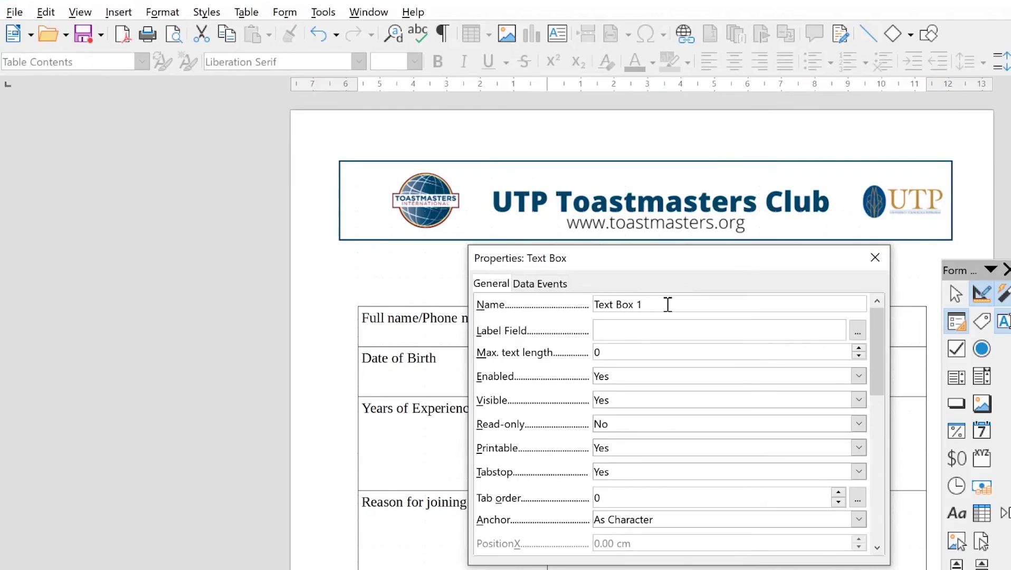
left_click(655, 324)
left_click(878, 333)
left_click_drag(878, 345, 803, 419)
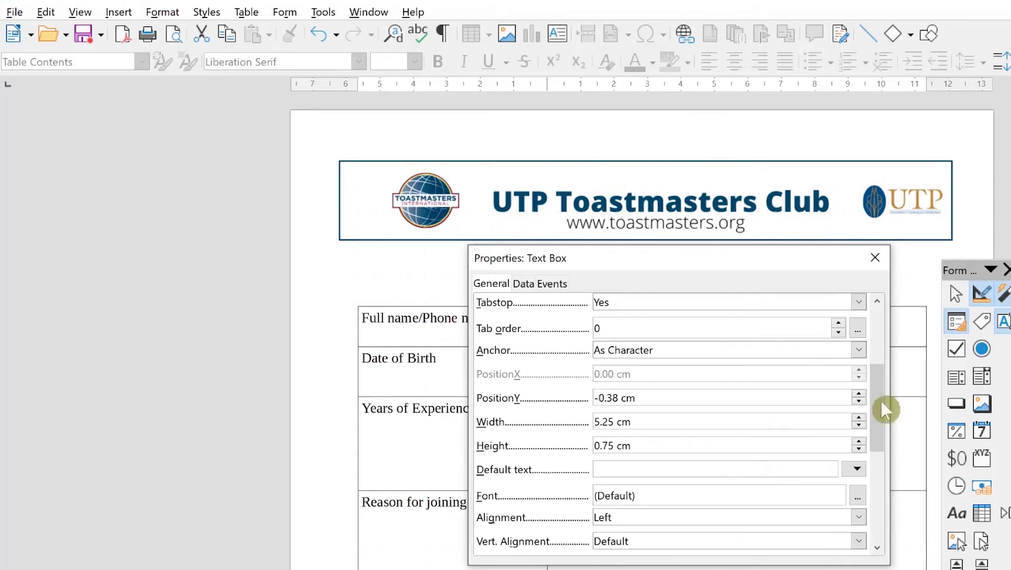
left_click_drag(884, 410, 874, 467)
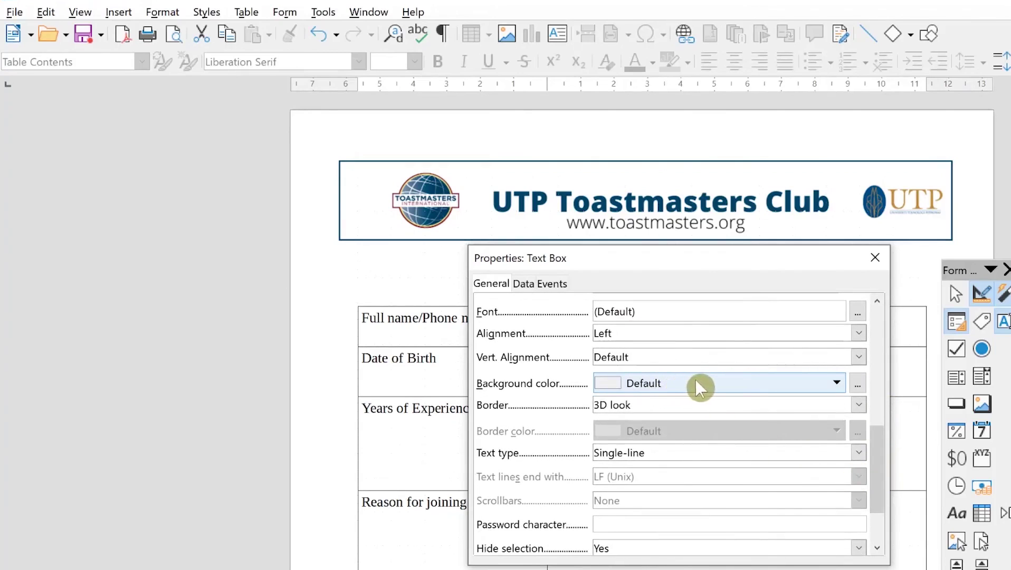
left_click(699, 386)
left_click(696, 379)
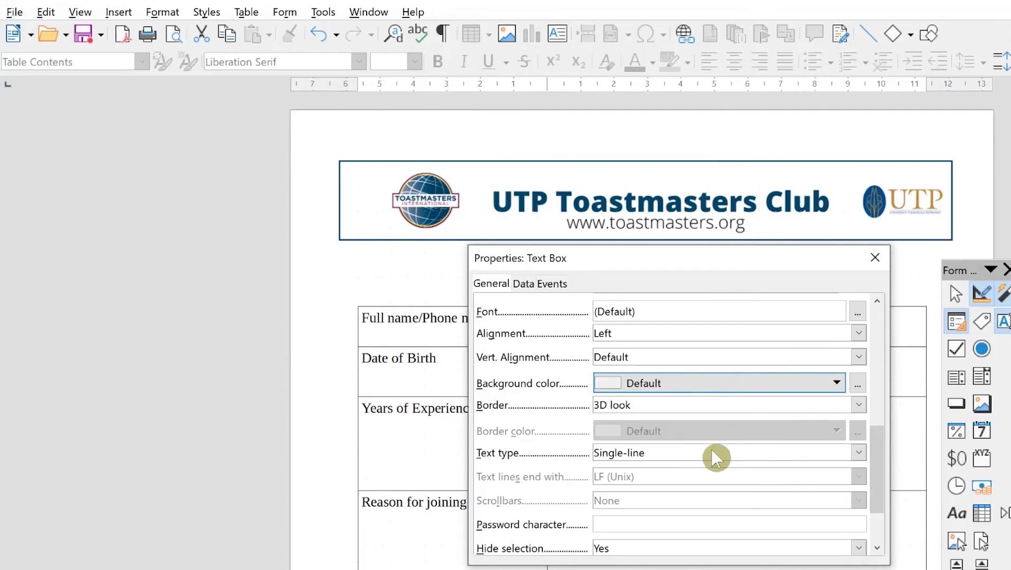
left_click_drag(612, 258, 641, 381)
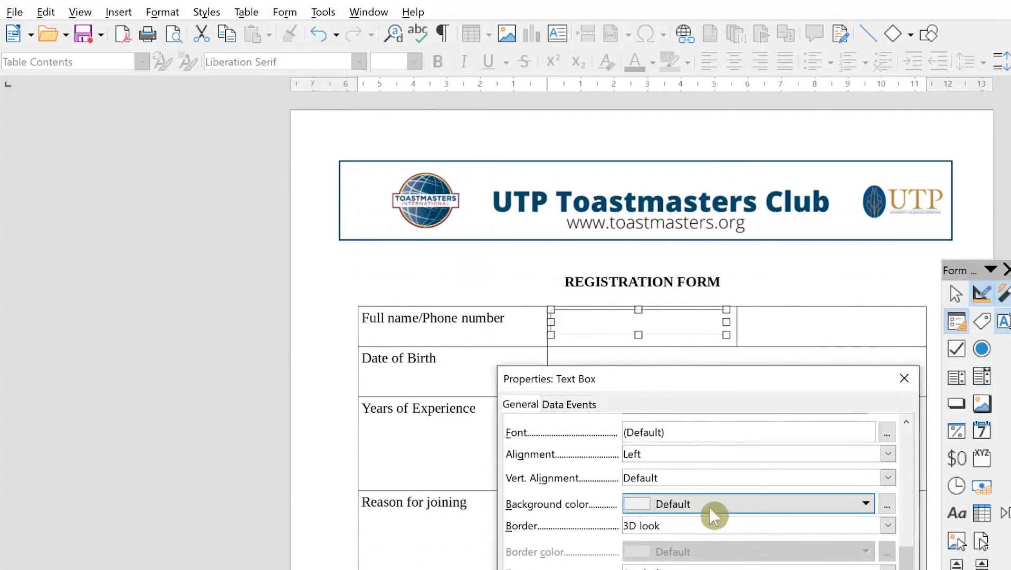
left_click(713, 567)
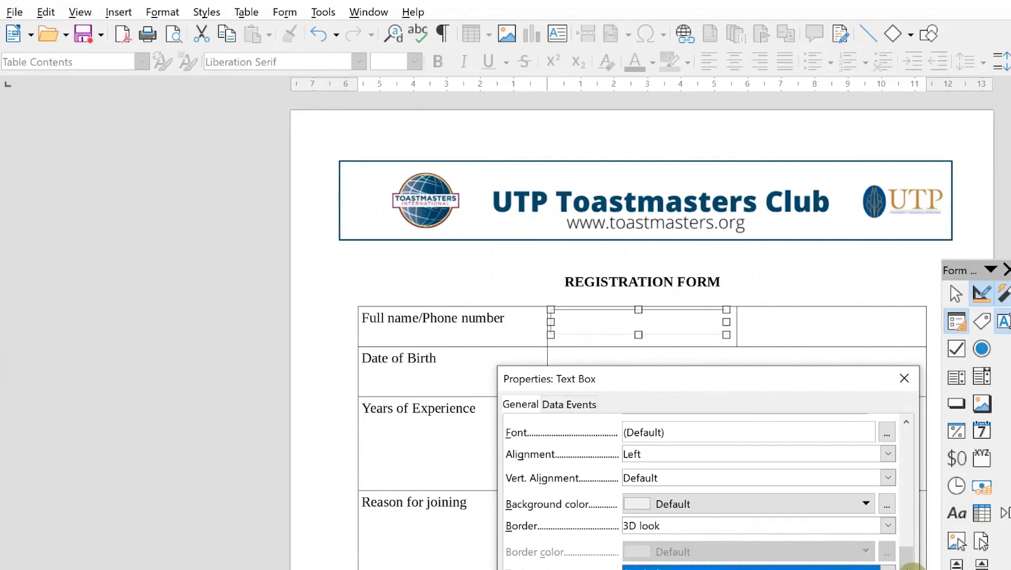
scroll(907, 563, "down", 3)
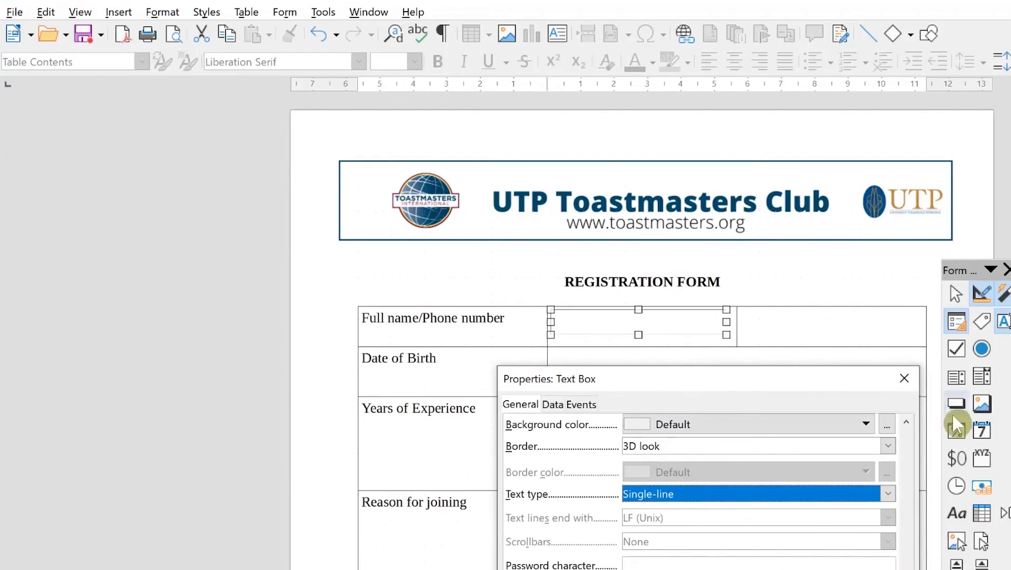
left_click(905, 378)
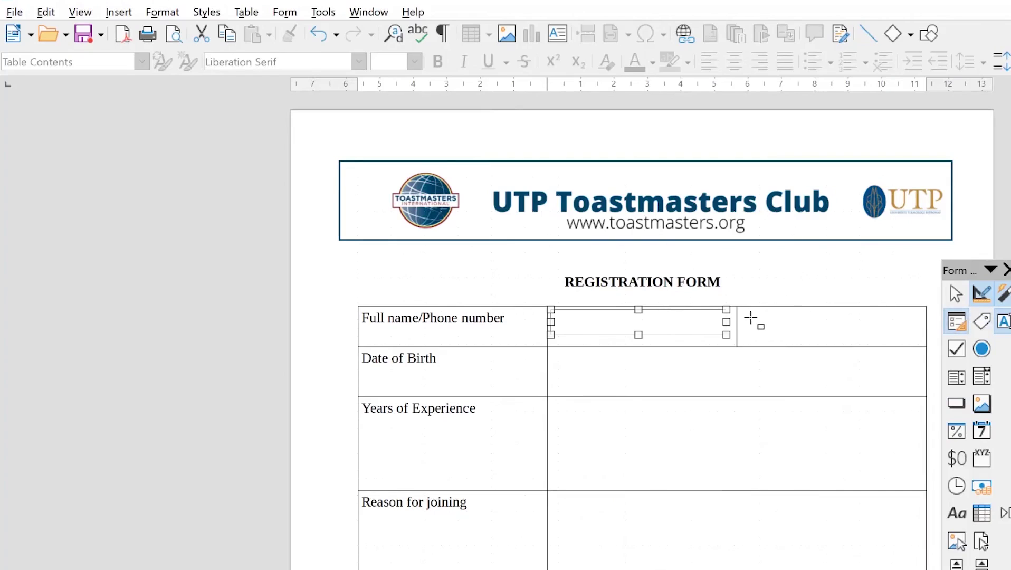
Draw a text box form control in the phone number cell beside the name text box, and check its general properties without changes.
left_click_drag(750, 317, 918, 356)
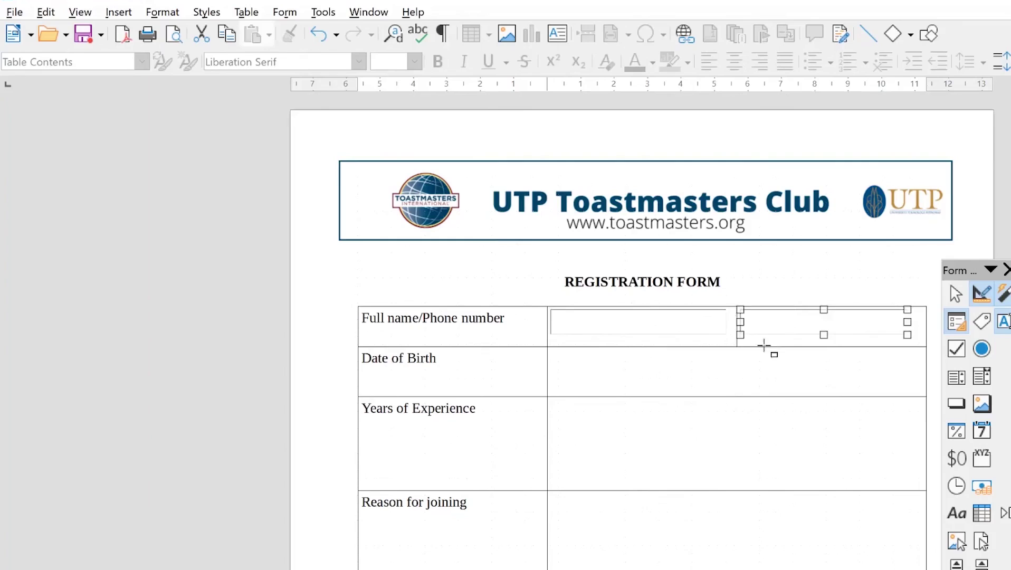
double_click(807, 324)
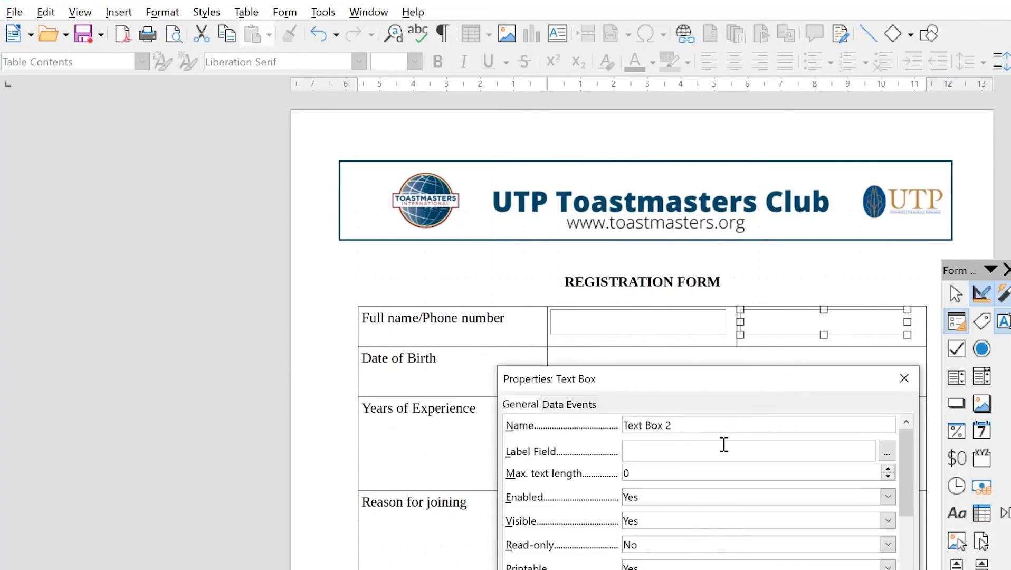
left_click_drag(901, 452, 911, 413)
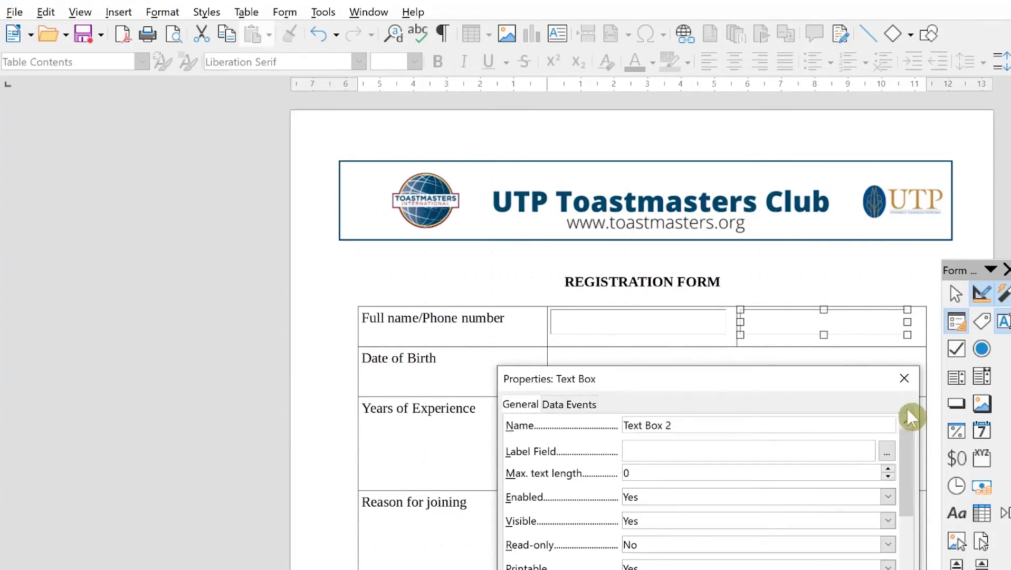
left_click(903, 379)
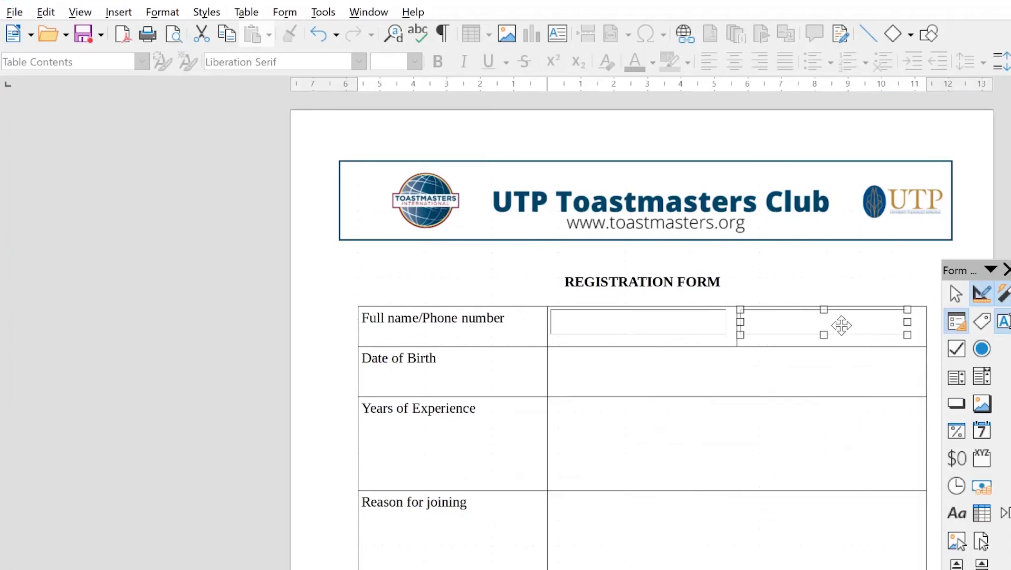
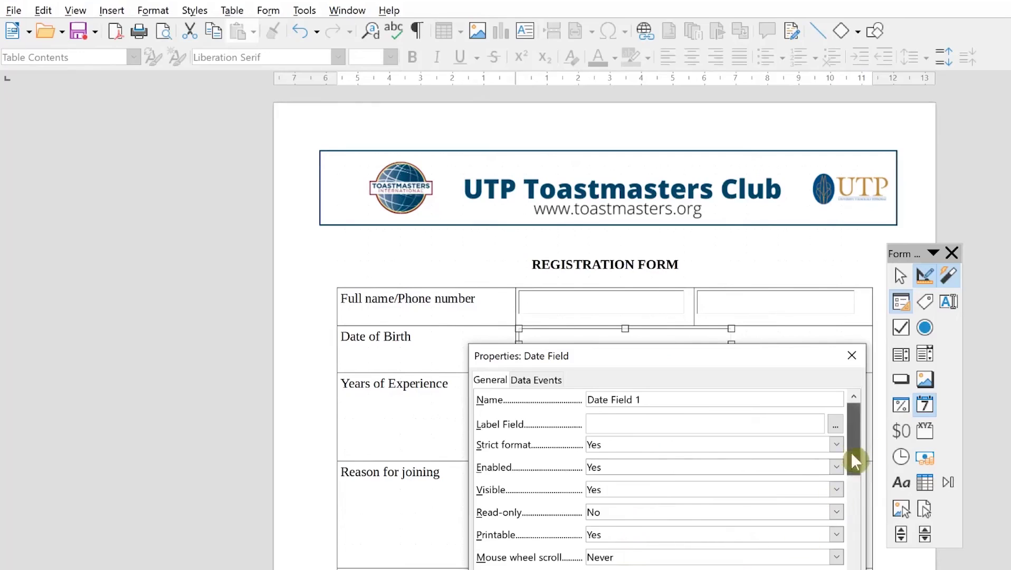
Set the Dropdown property of the Date of Birth date field to Yes and close its properties.
left_click_drag(851, 452, 850, 494)
scroll(813, 503, "down", 1)
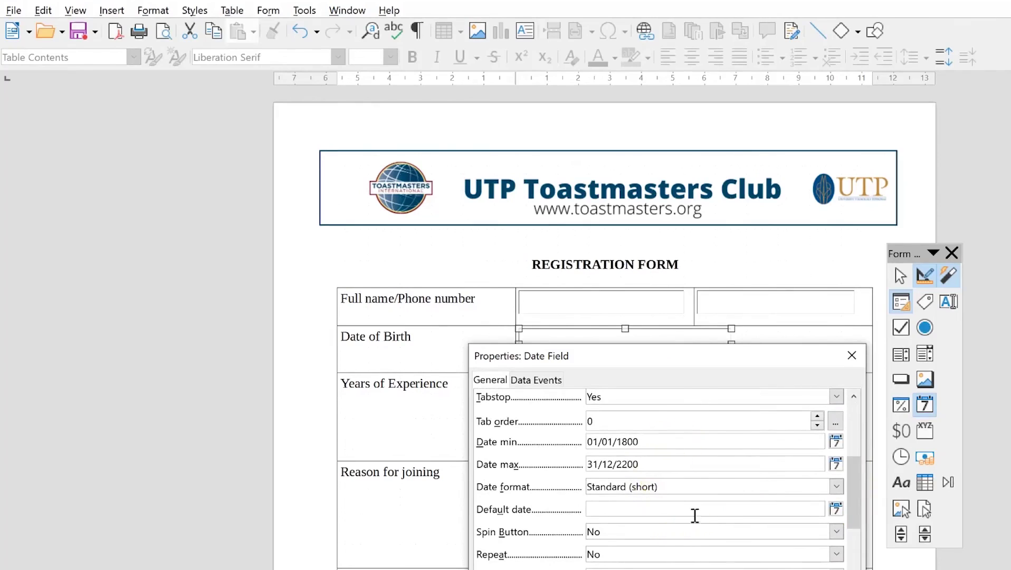
scroll(855, 536, "down", 3)
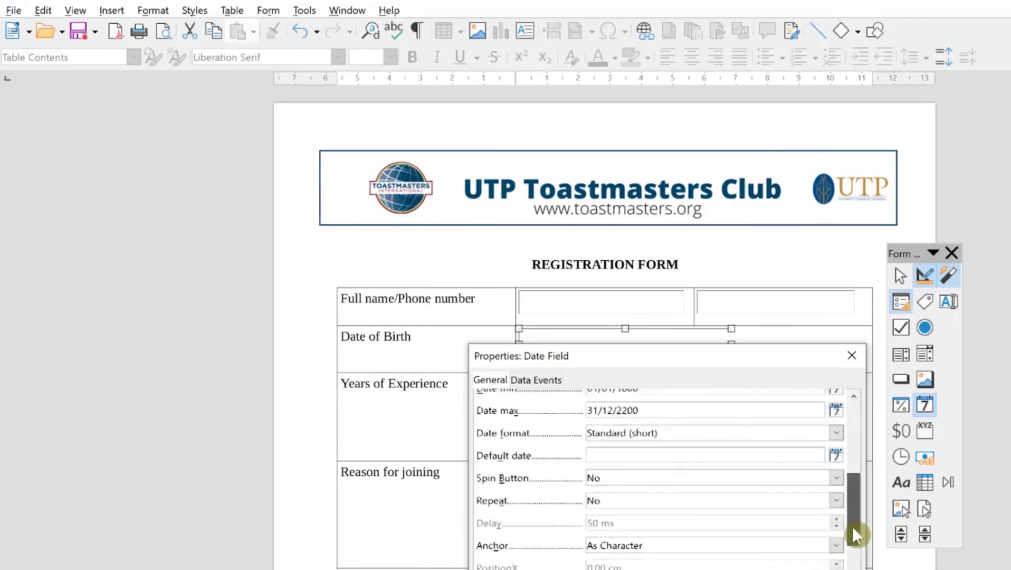
scroll(853, 554, "down", 5)
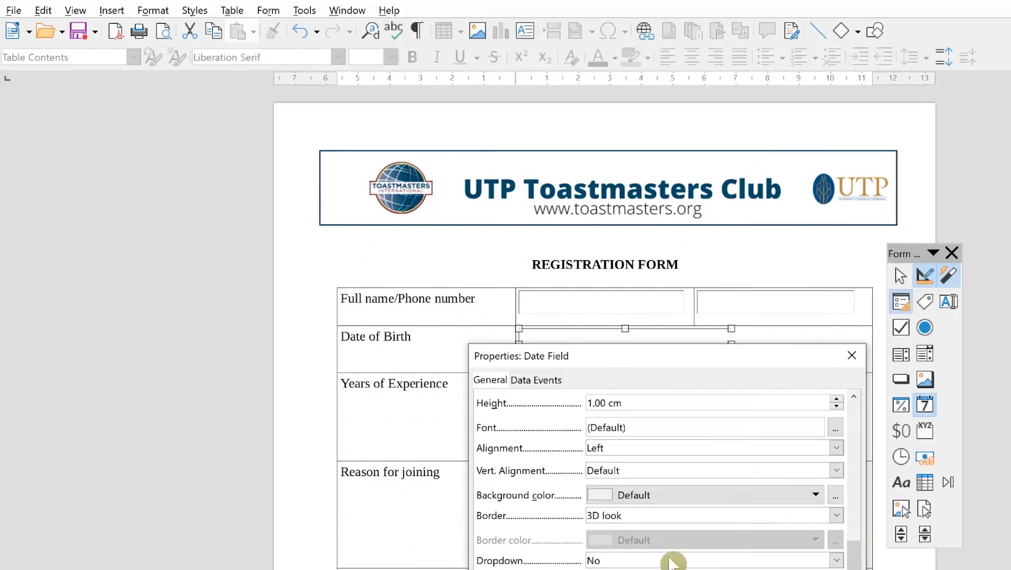
left_click(836, 560)
key("Down")
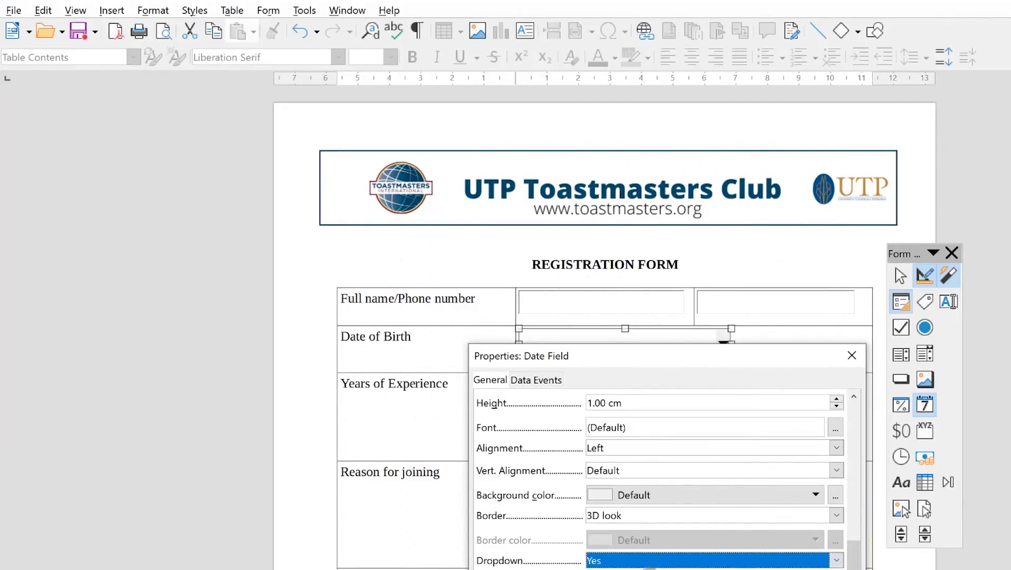
left_click(850, 355)
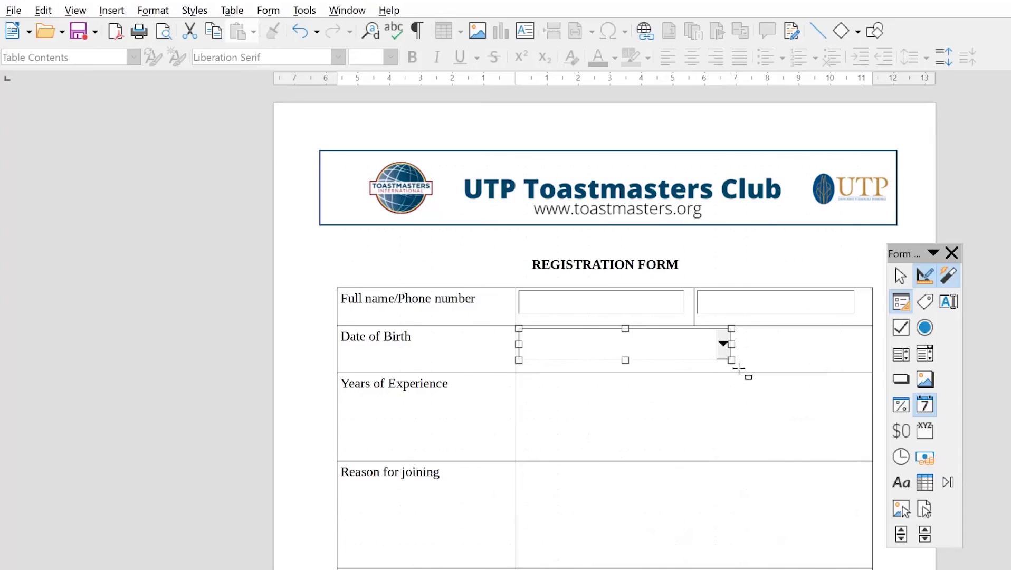
Turn off Design Mode and open the calendar of the Date of Birth field.
left_click(901, 302)
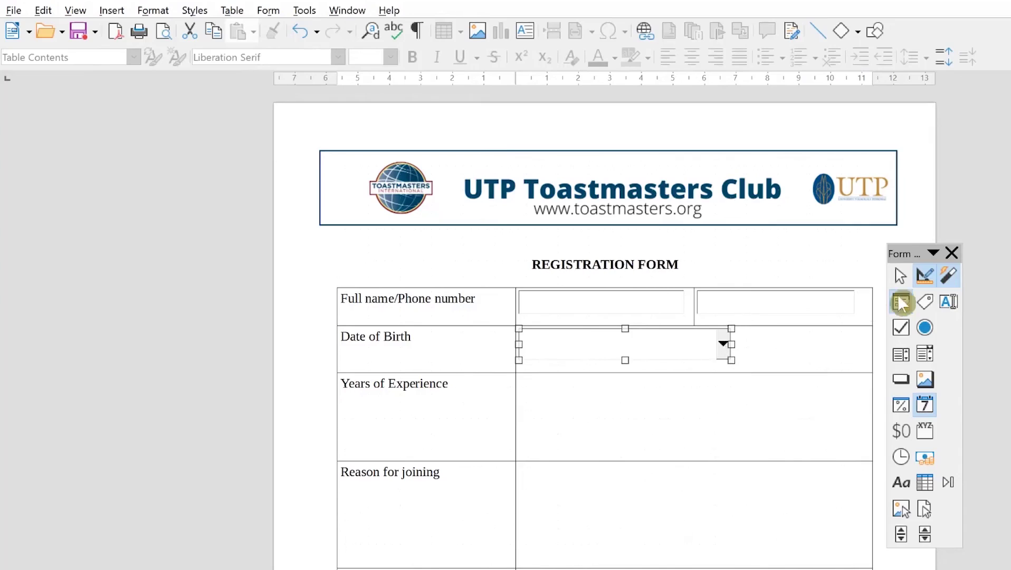
left_click(922, 274)
left_click(668, 295)
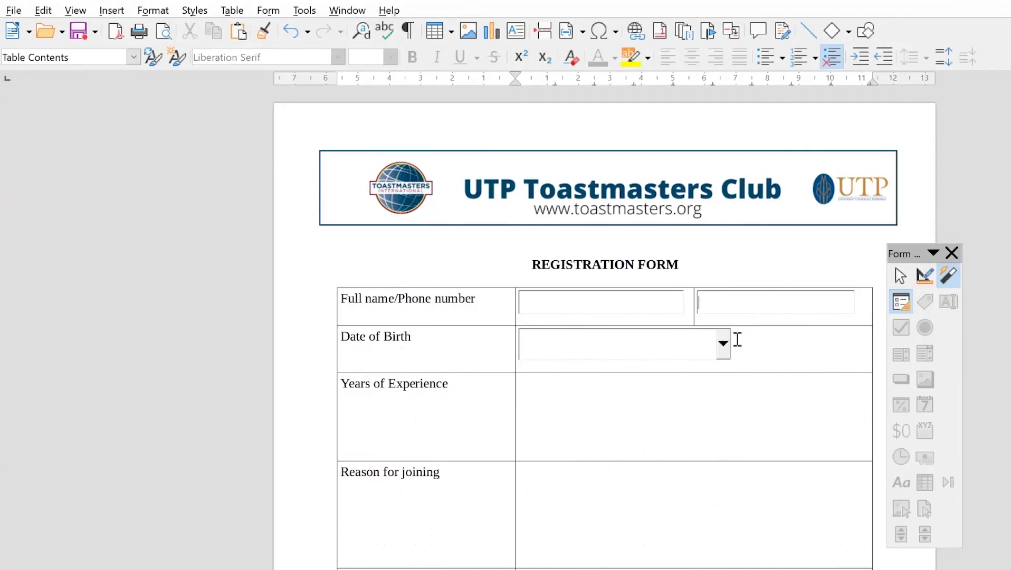
left_click(725, 353)
left_click(725, 349)
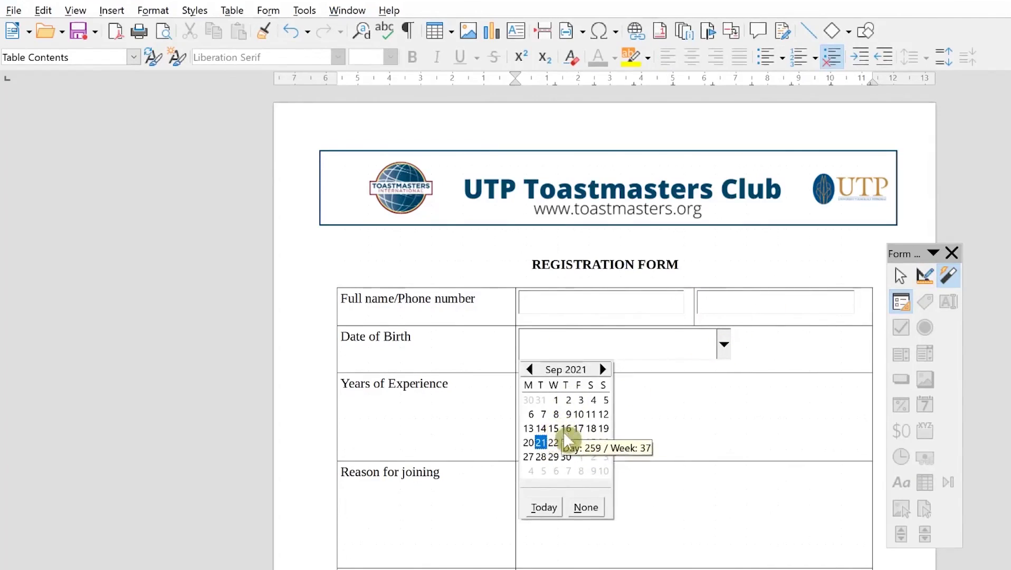
Test the Date of Birth calendar by picking days in September and January 2021 and today's date, and turn Design Mode back on.
left_click(553, 444)
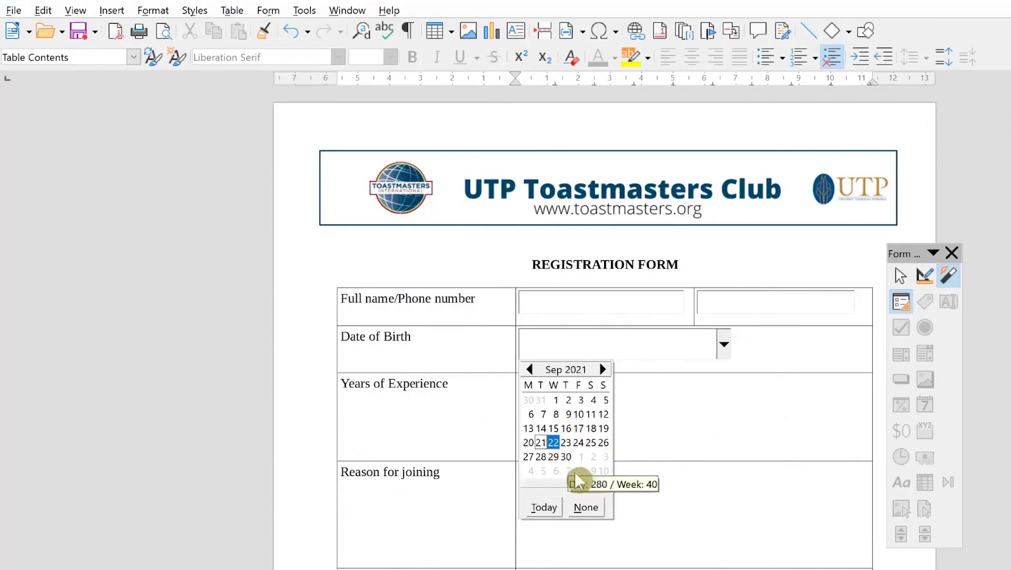
left_click(595, 369)
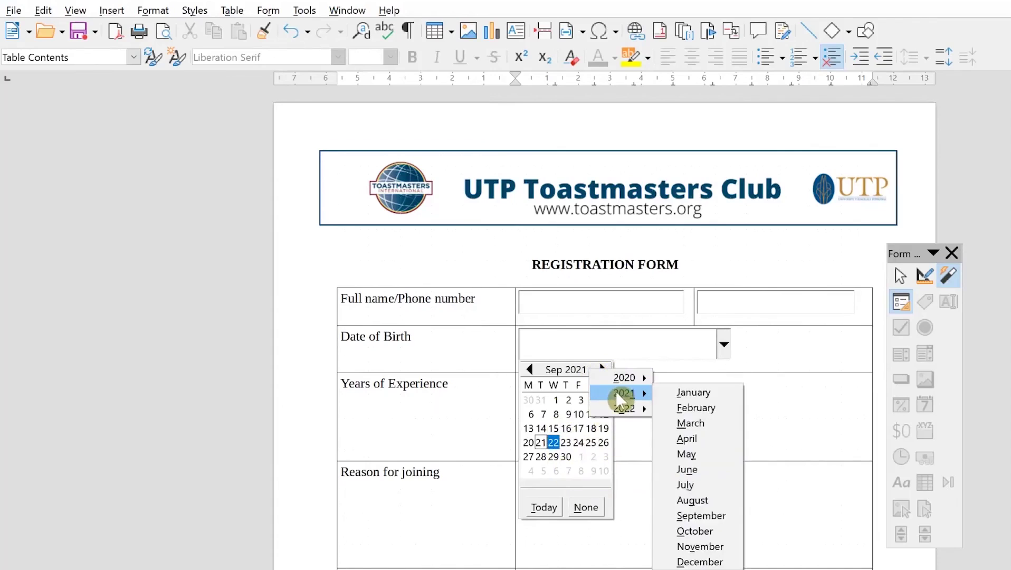
mouse_move(619, 394)
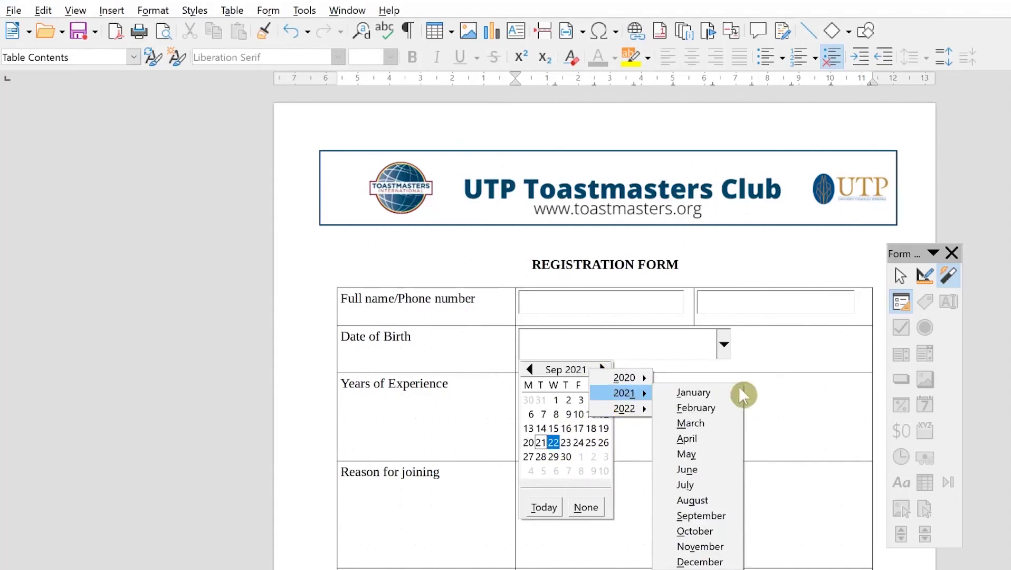
left_click(709, 393)
left_click(565, 428)
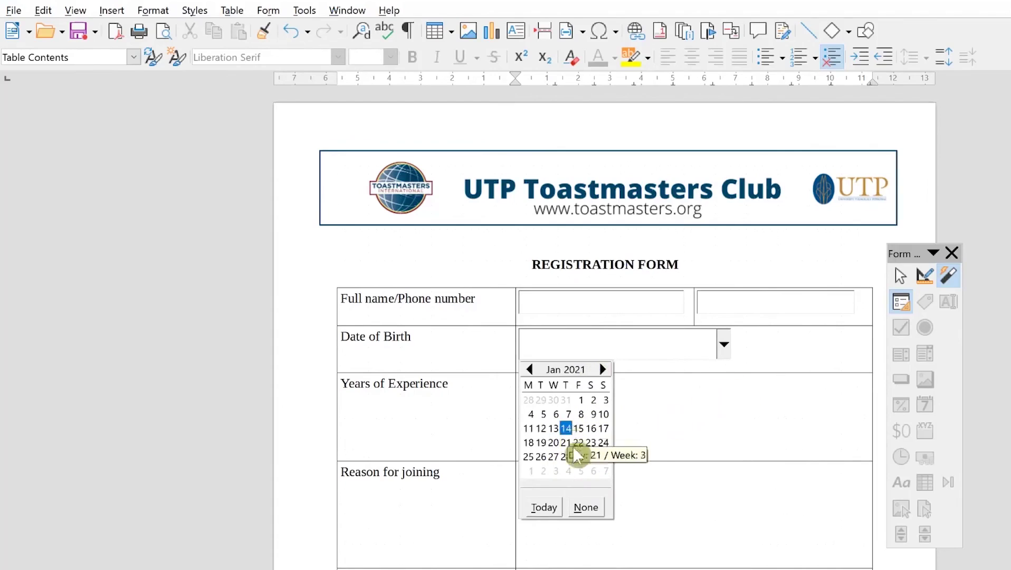
left_click(543, 507)
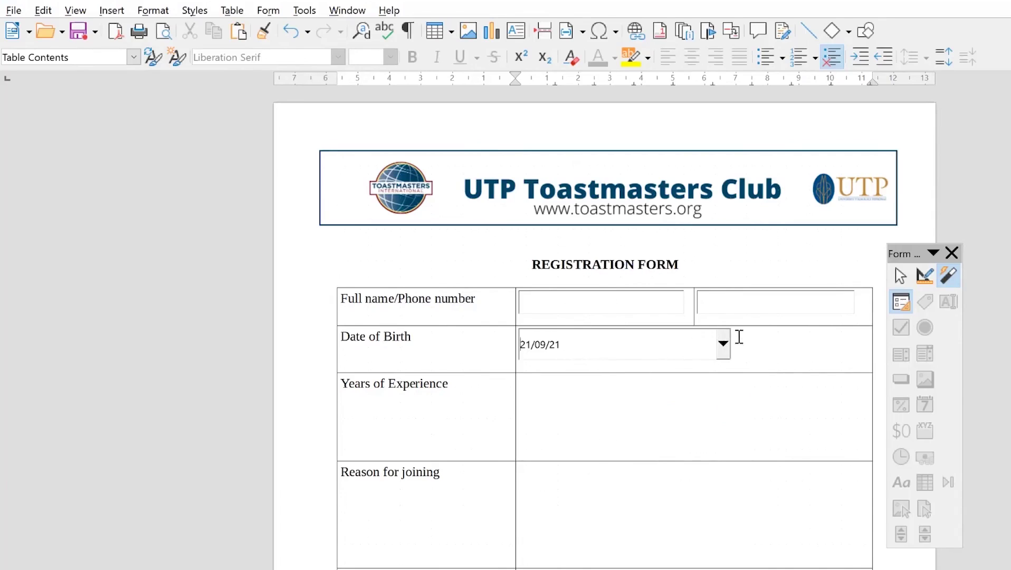
left_click(897, 278)
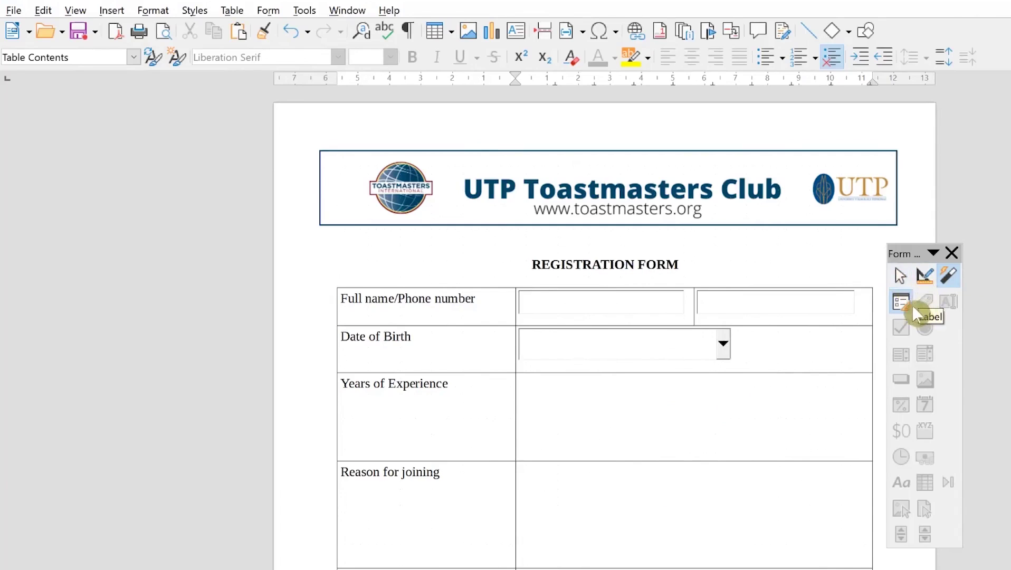
left_click(922, 275)
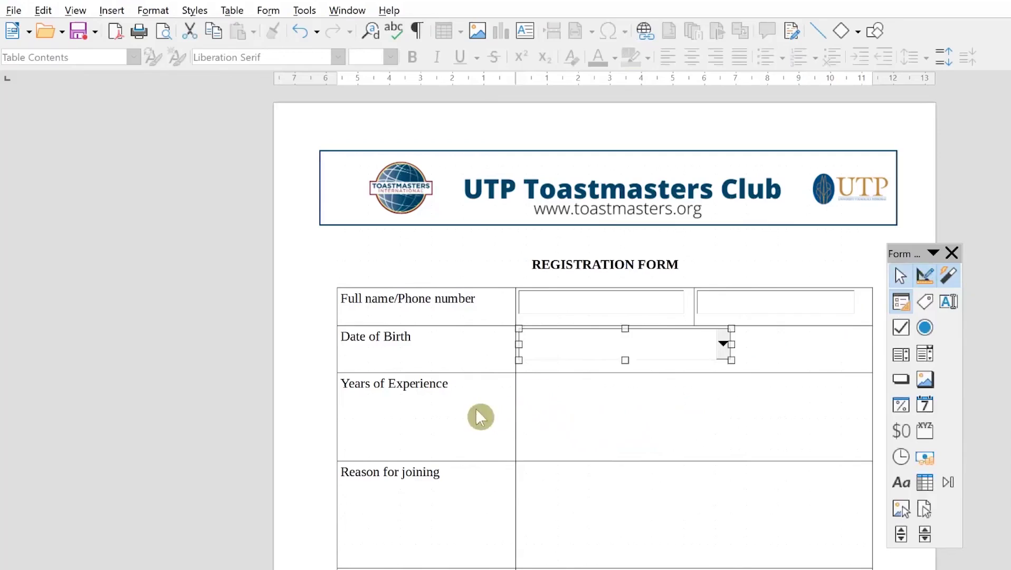
Draw a small option button at the top of the empty cell in the Years of Experience row.
left_click(547, 400)
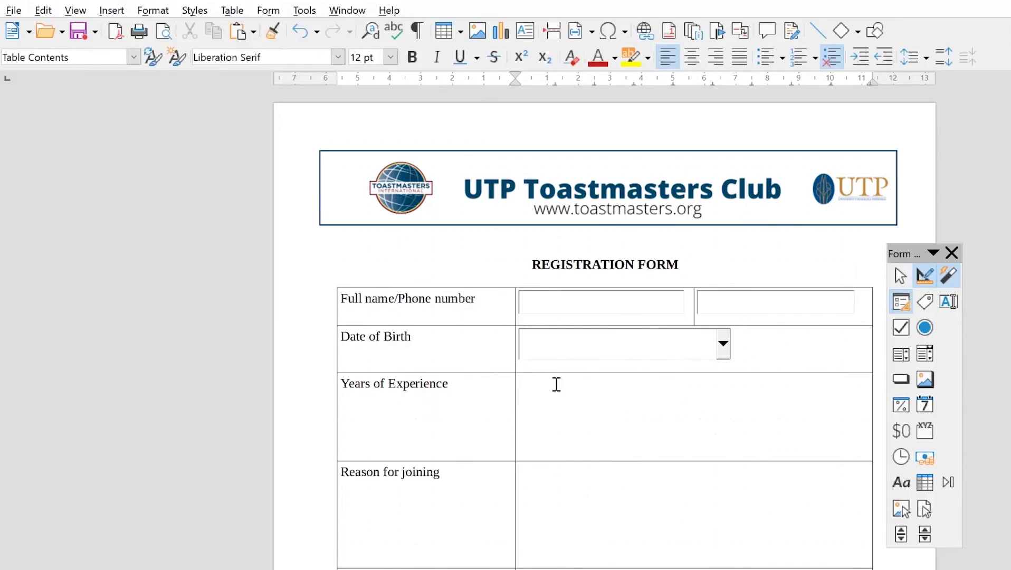
left_click(908, 332)
left_click(923, 329)
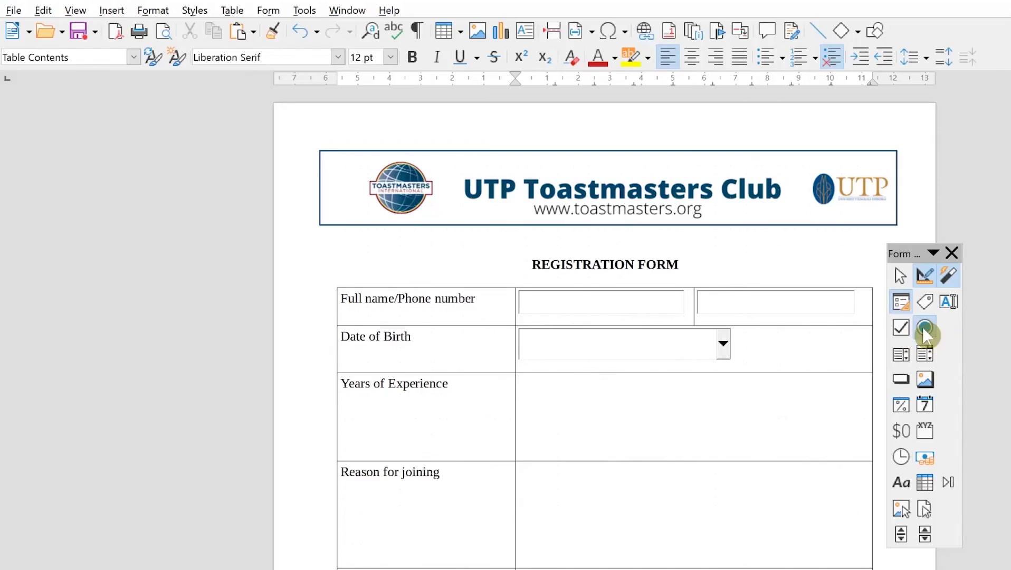
mouse_move(527, 379)
left_mouse_down()
mouse_move(646, 394)
mouse_move(591, 396)
left_mouse_up()
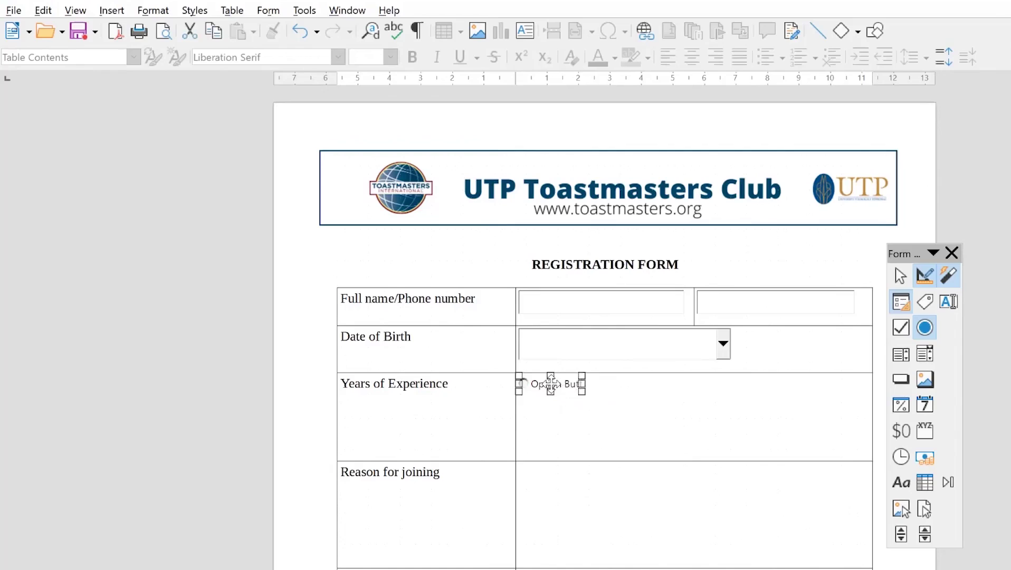
Label the option button in the Years of Experience row "Less than 1" and close its properties.
double_click(560, 384)
left_click(684, 420)
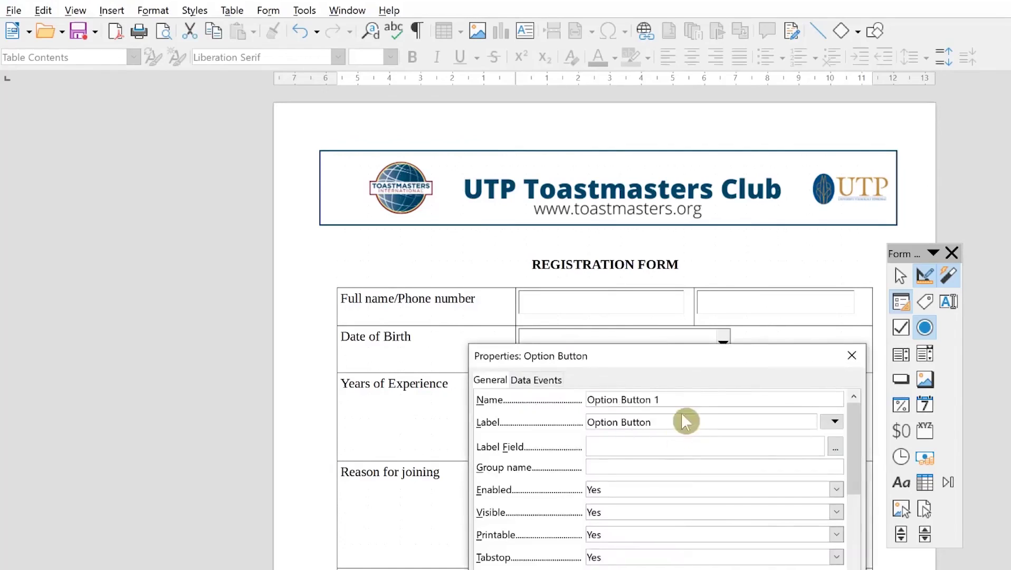
key("ctrl+a")
type("IESS")
key("ctrl+a")
type("Less than 1")
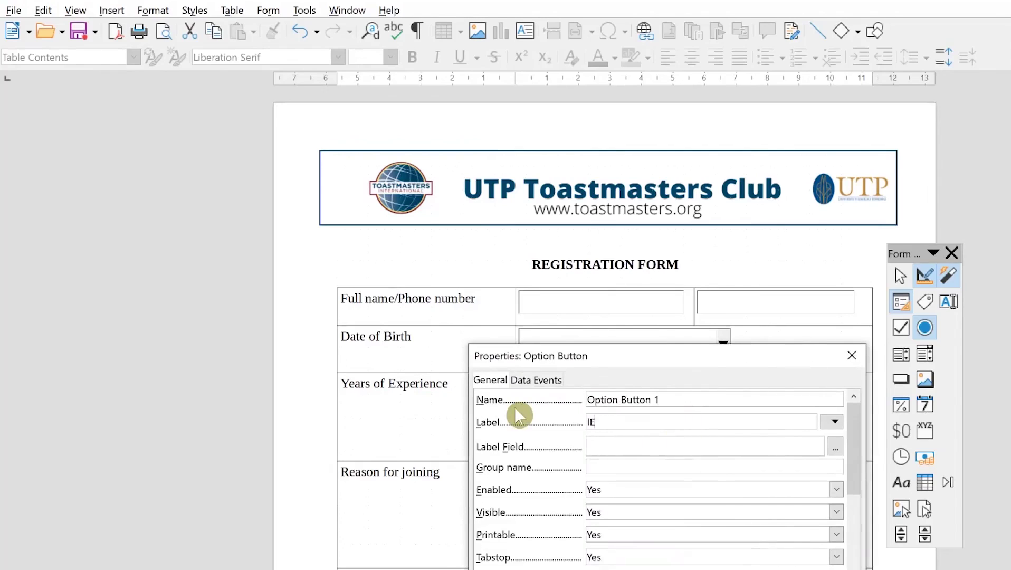
left_click(855, 354)
Draw a second option button directly below "Less than 1" and label it "1-3 years".
left_click(560, 423)
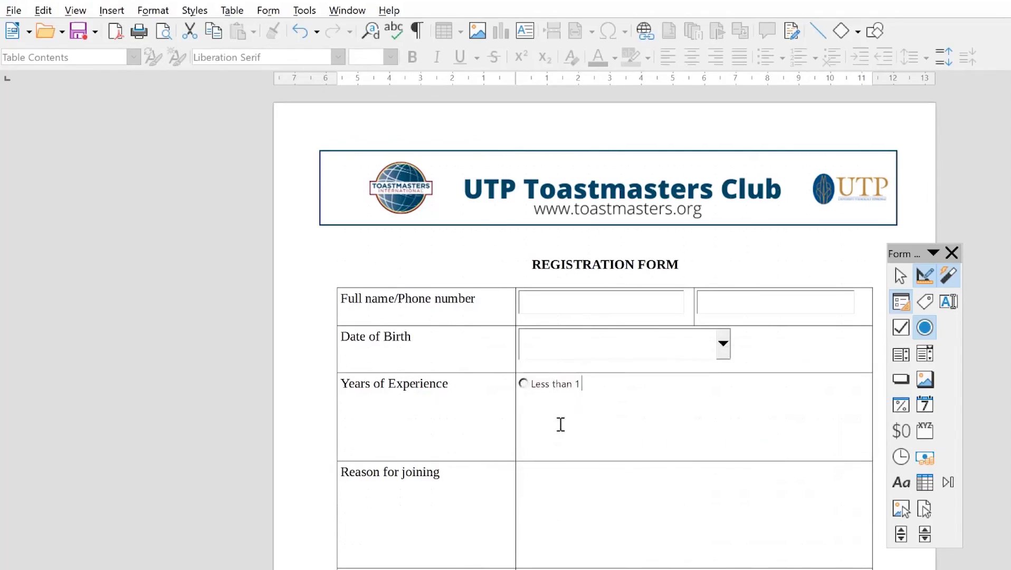
left_click(573, 390)
left_click(560, 385)
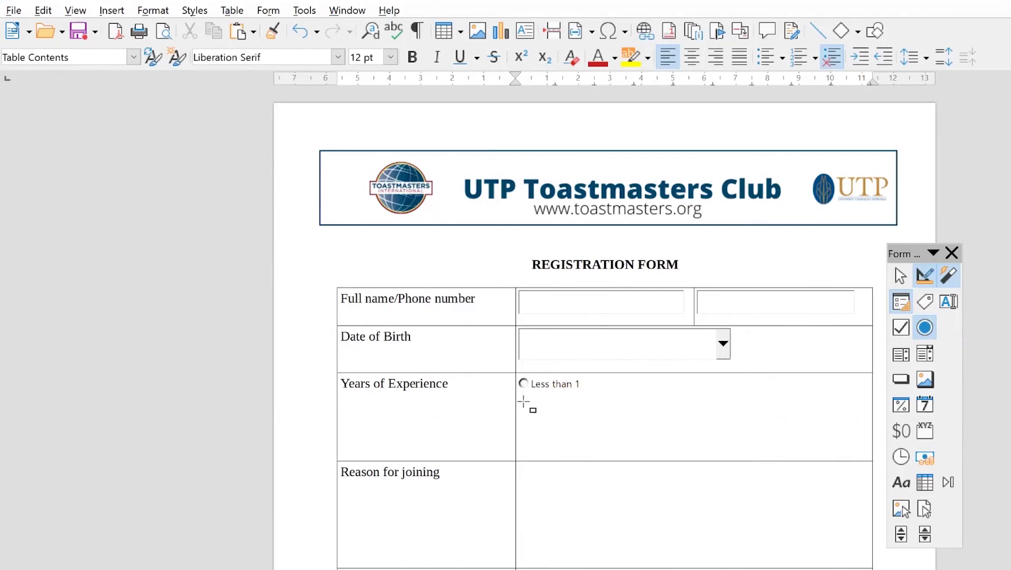
left_click_drag(518, 392, 582, 407)
double_click(541, 402)
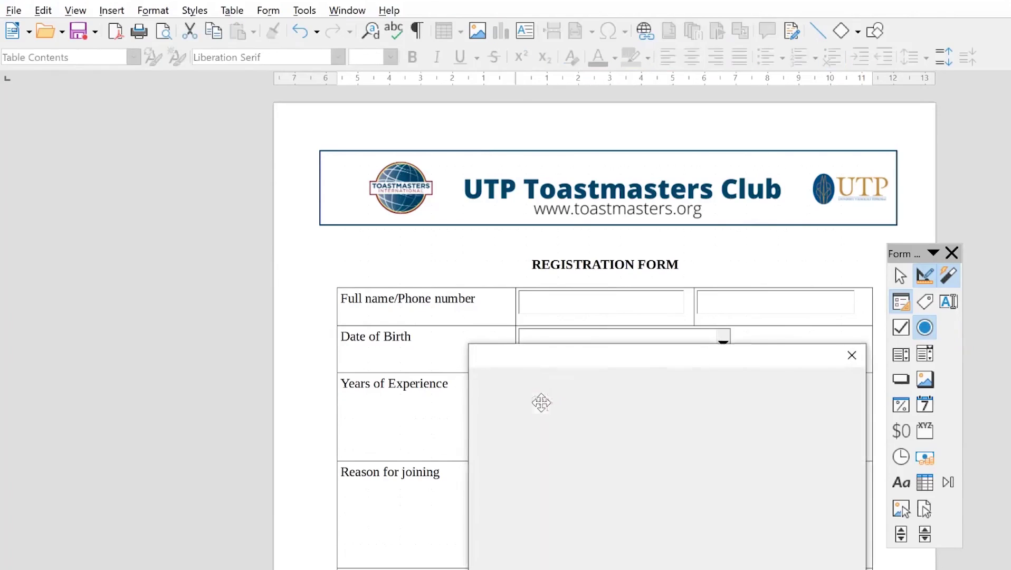
left_click(516, 424)
type("1-")
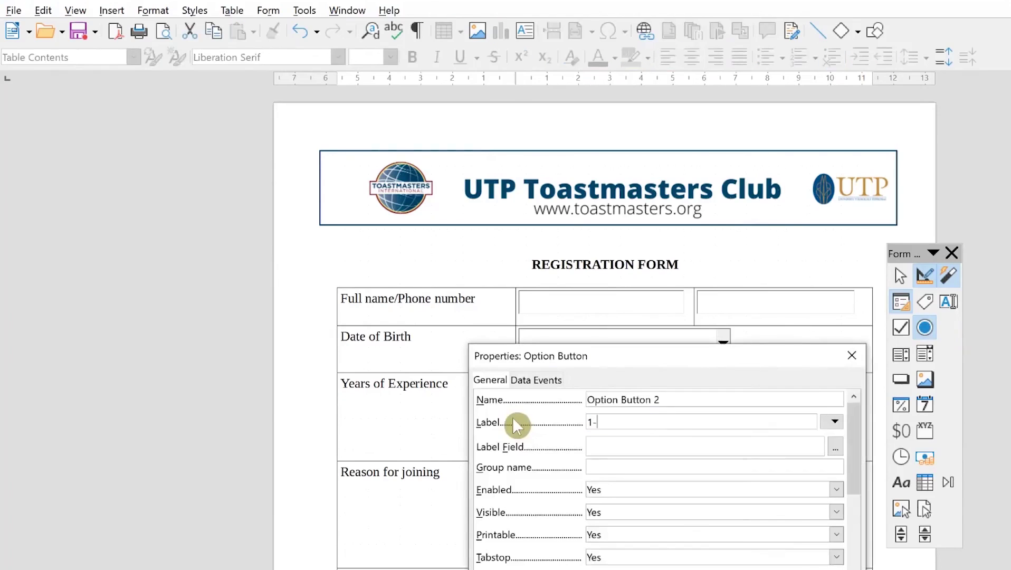
type("3 years")
left_click(851, 355)
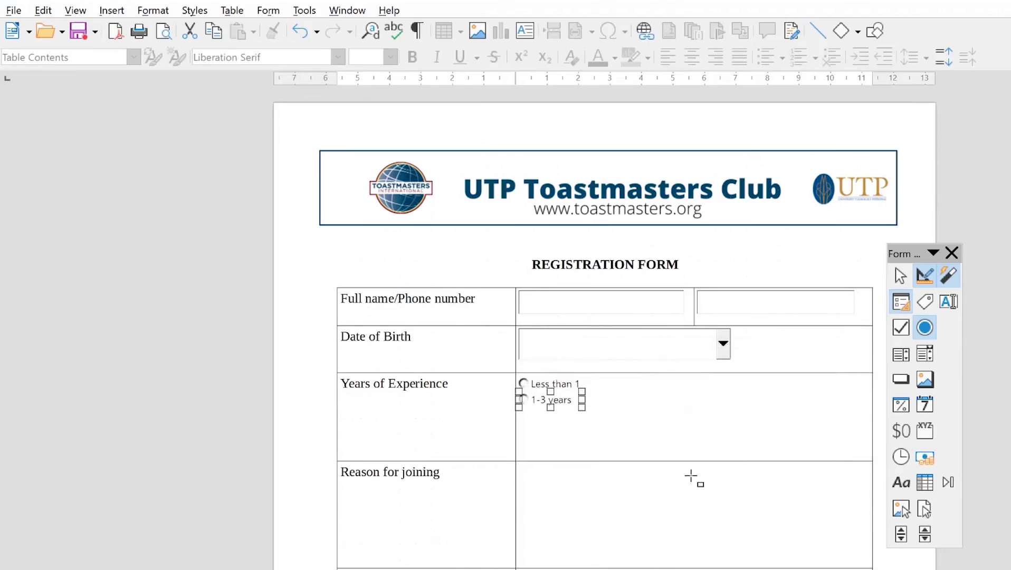
Add a new line below the "1-3 years" option and draw a third option button there.
left_click(586, 437)
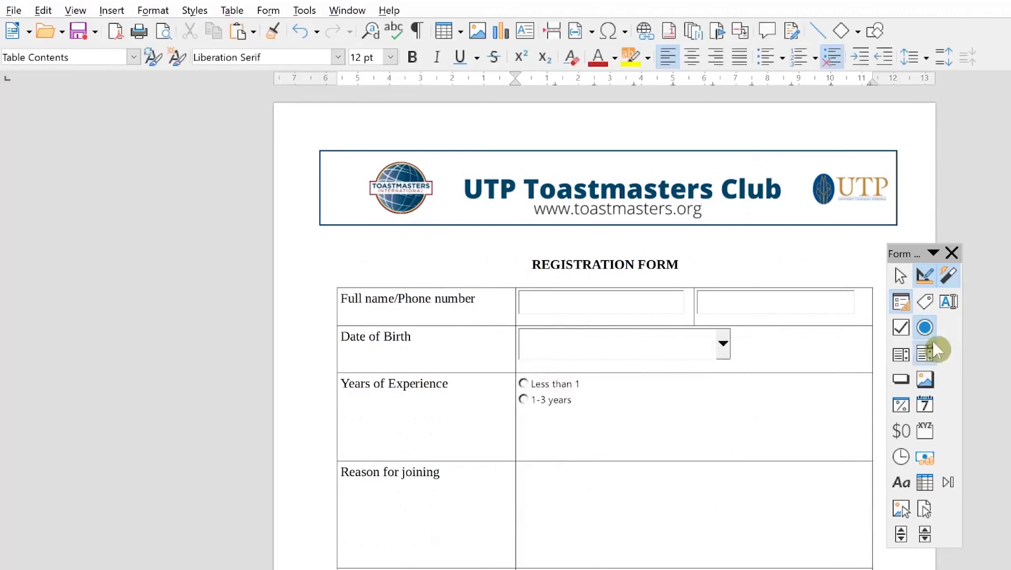
left_click(924, 327)
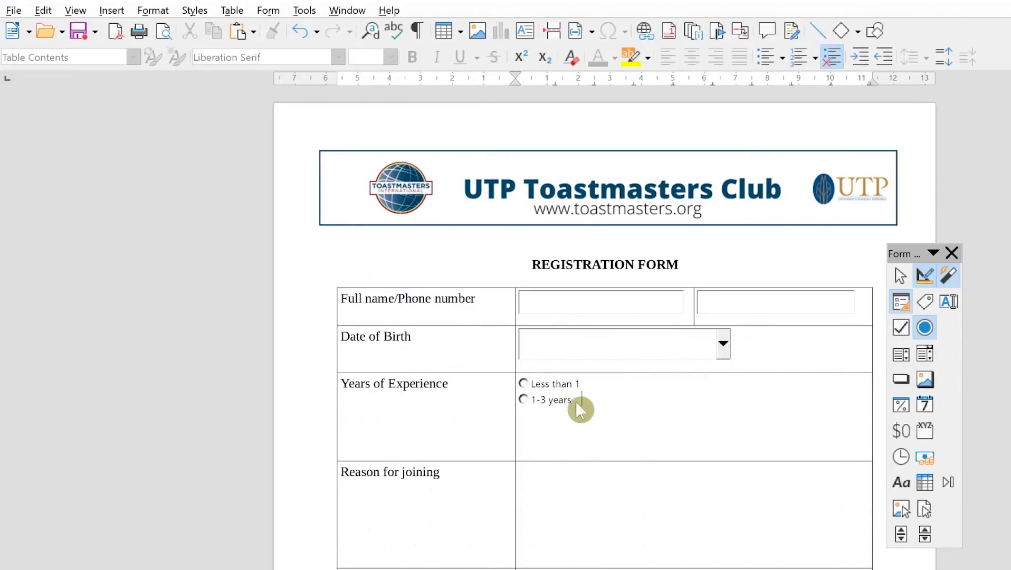
key("Return")
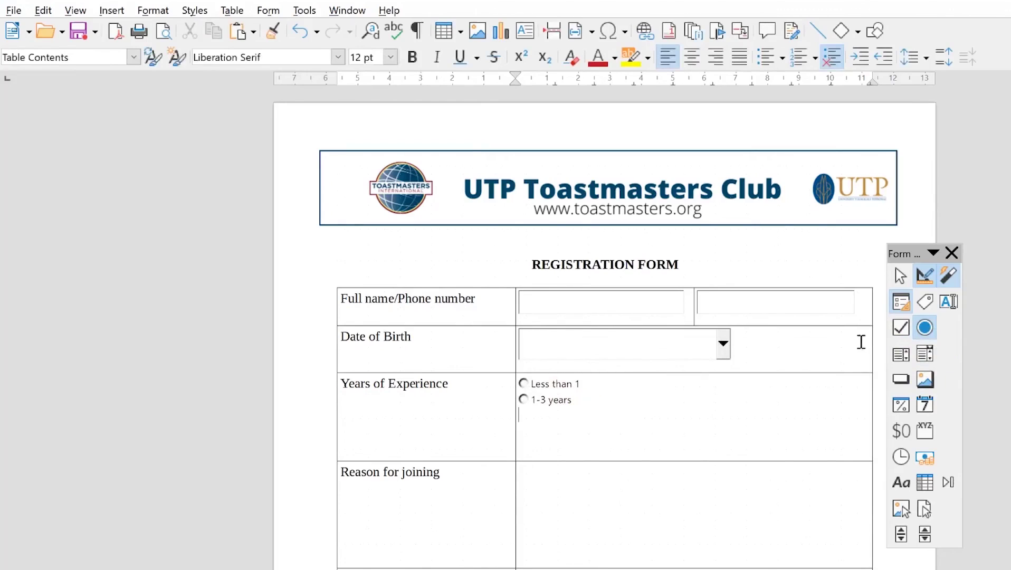
left_click(925, 327)
left_click_drag(519, 419, 580, 435)
Label the third option button "above 5 years" and enlarge it slightly to fit the label.
double_click(550, 426)
type("abov")
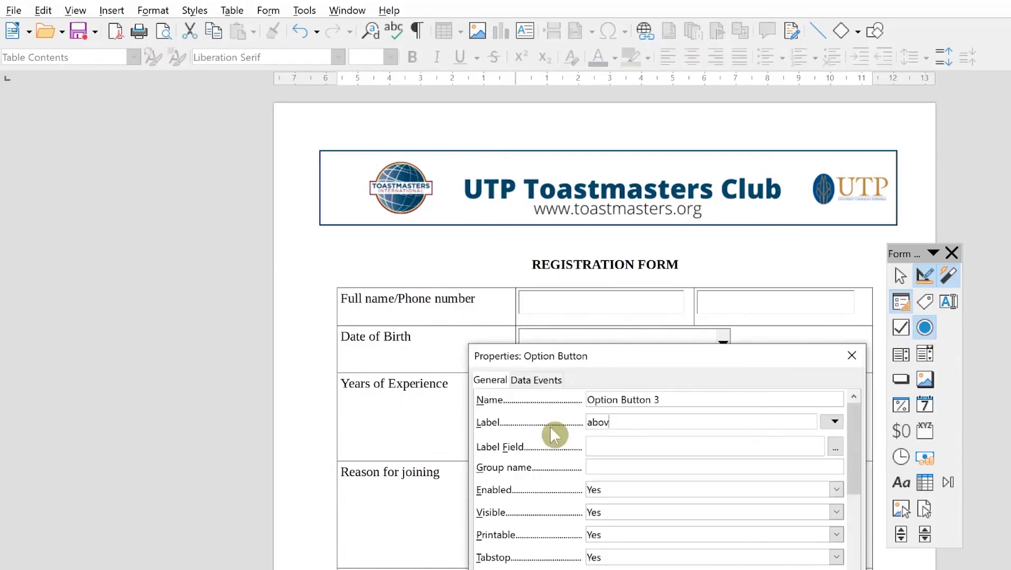
type("e 5 years")
left_click(584, 419)
mouse_move(586, 421)
left_mouse_down()
mouse_move(629, 426)
mouse_move(591, 428)
left_mouse_up()
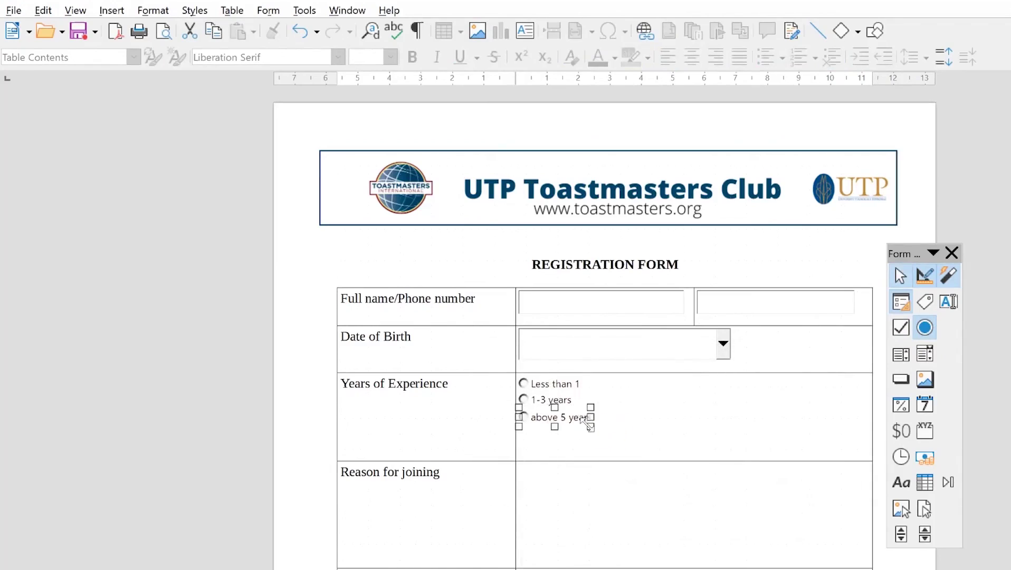
Inspect the properties of the "Less than 1" option button and close them.
left_click(629, 419)
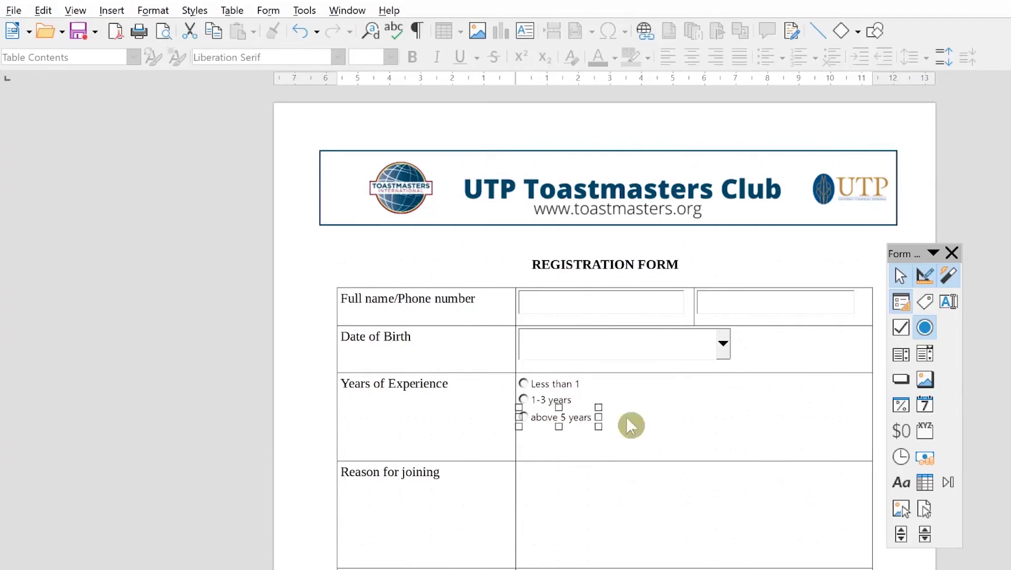
left_click(571, 383)
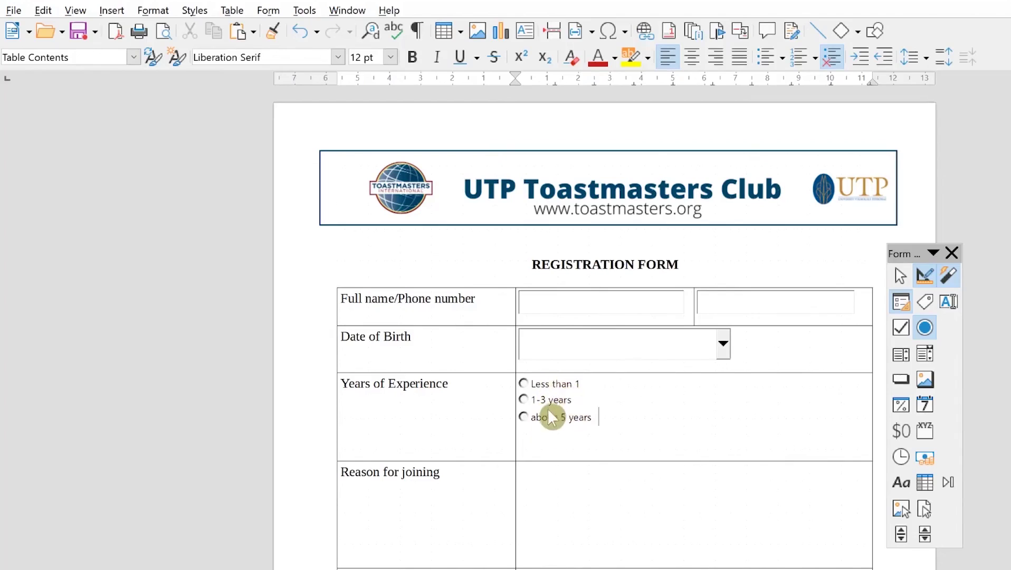
left_click(551, 380)
double_click(550, 380)
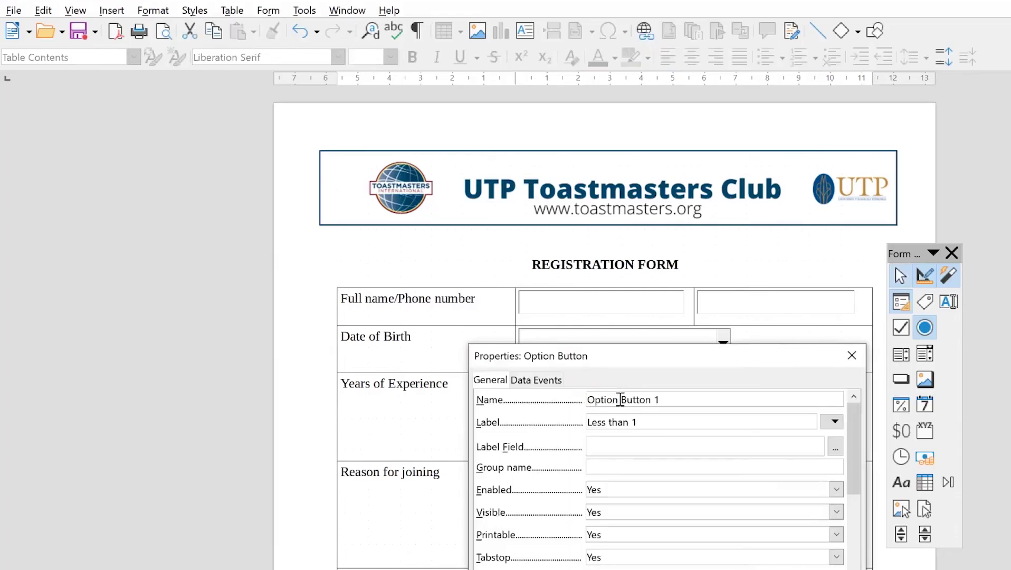
left_click(599, 508)
left_click(850, 355)
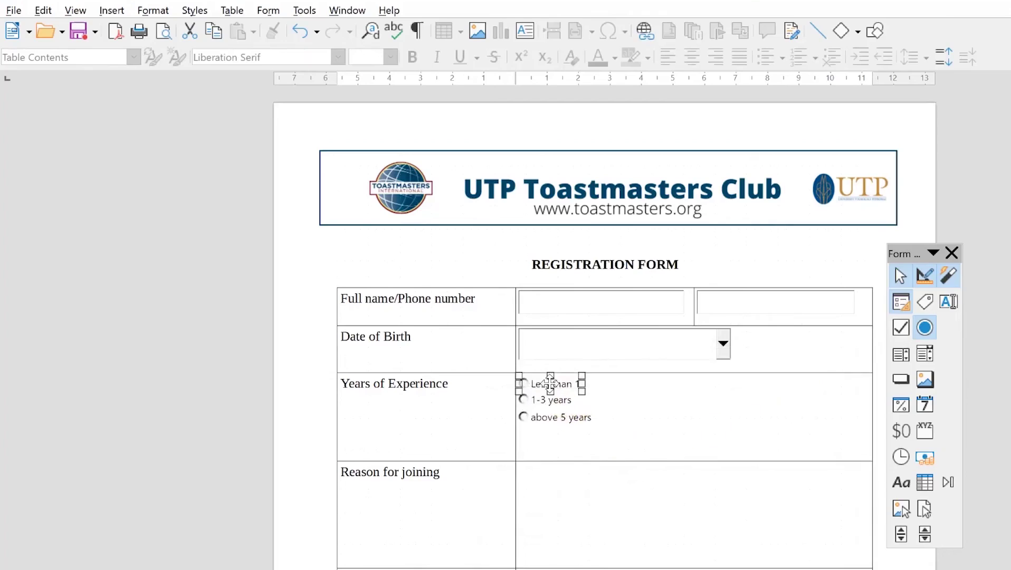
left_click(634, 408)
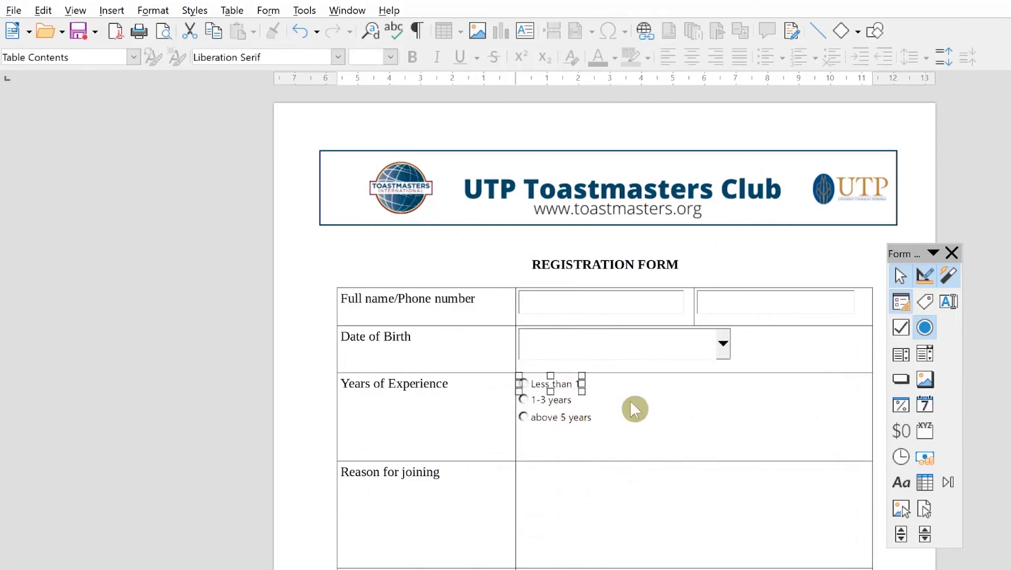
Set the group name of the "1-3 years" option button to "experience" and open the properties of the "above 5 years" option button.
double_click(552, 398)
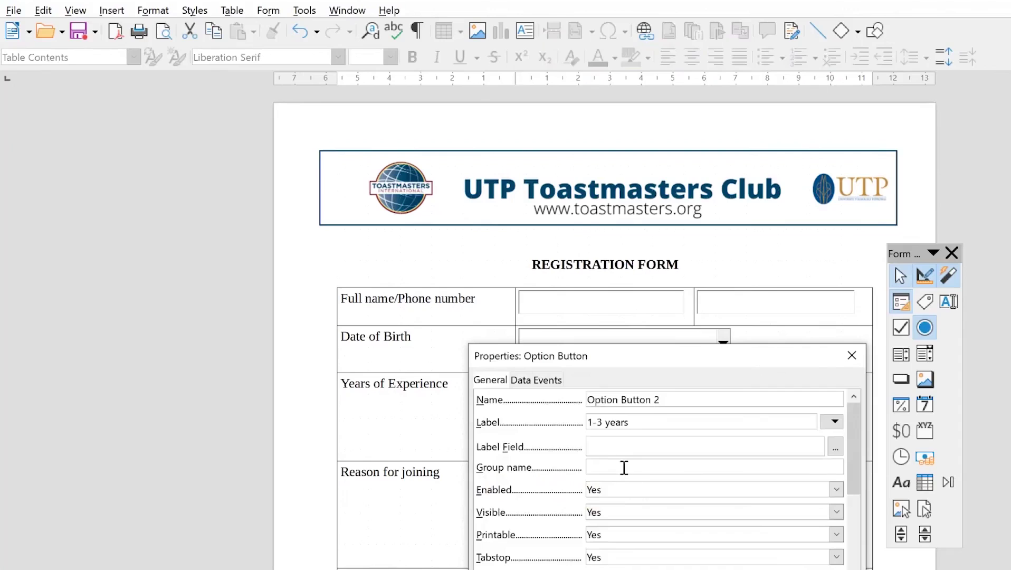
left_click(623, 467)
type("ears of Experience")
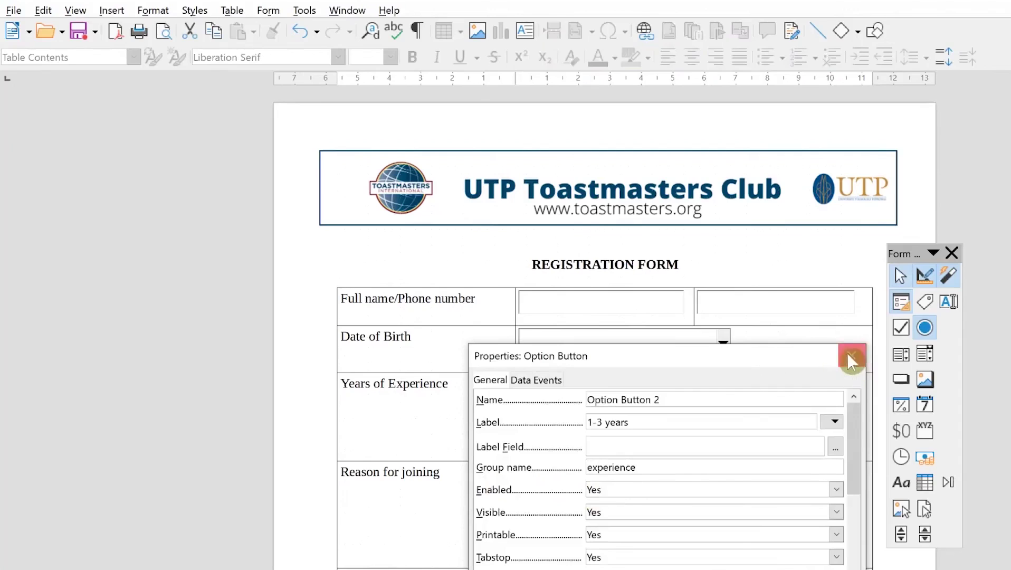
left_click(852, 355)
double_click(572, 416)
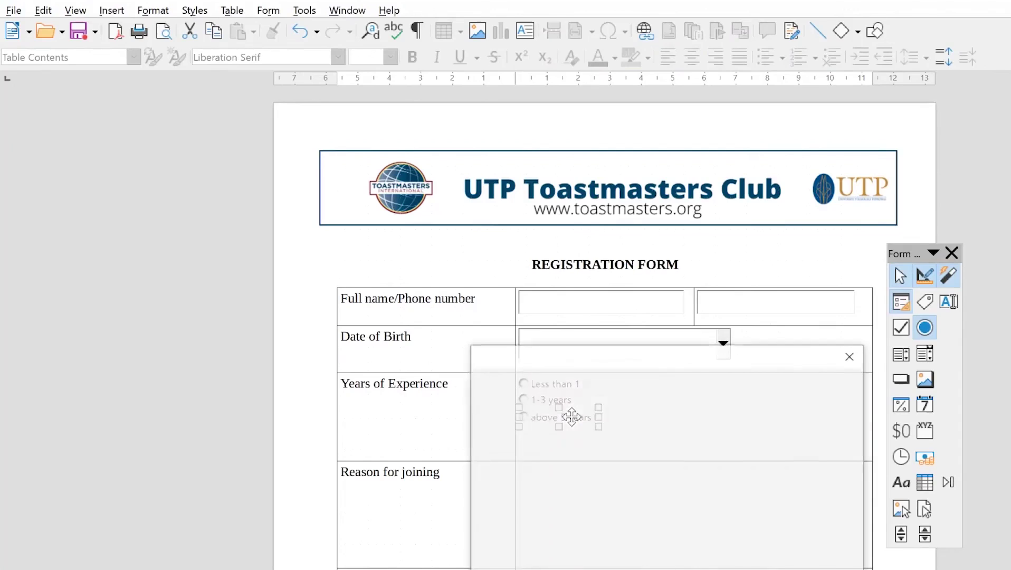
left_click(576, 410)
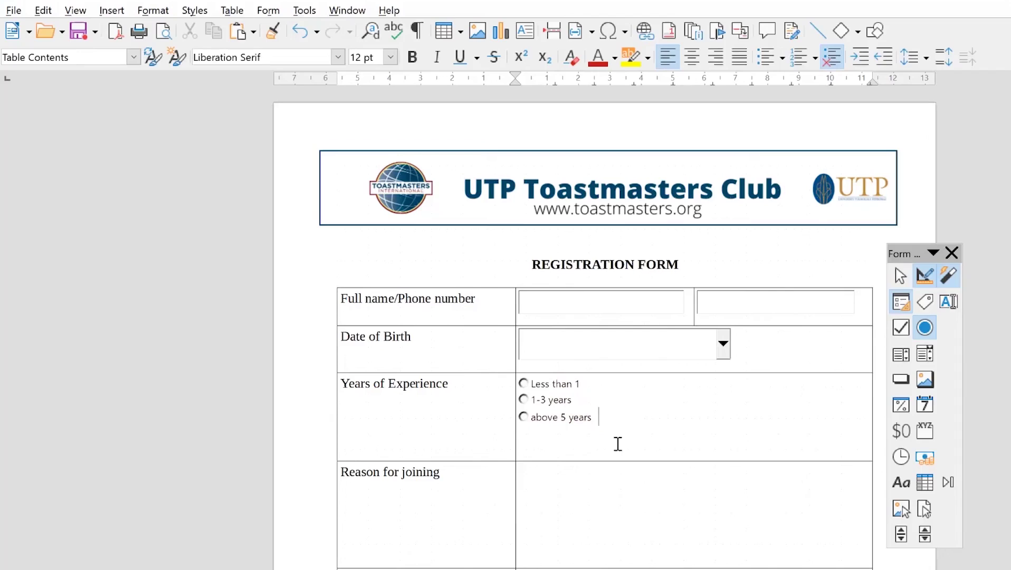
Shorten the Years of Experience row to fit its options and draw a large text box filling the Reason for joining cell.
left_click_drag(631, 461, 641, 428)
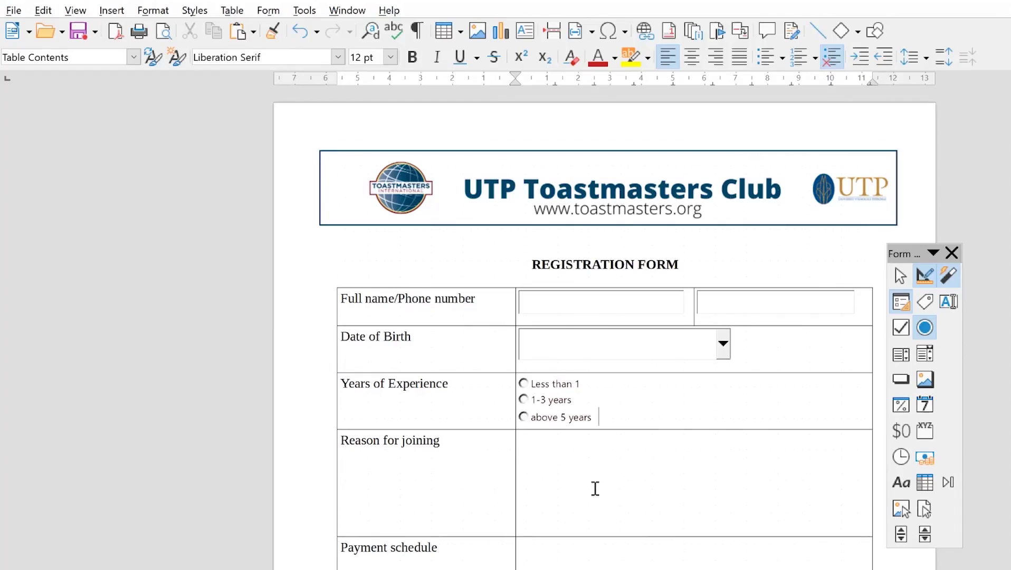
left_click(949, 301)
left_click_drag(526, 437, 864, 529)
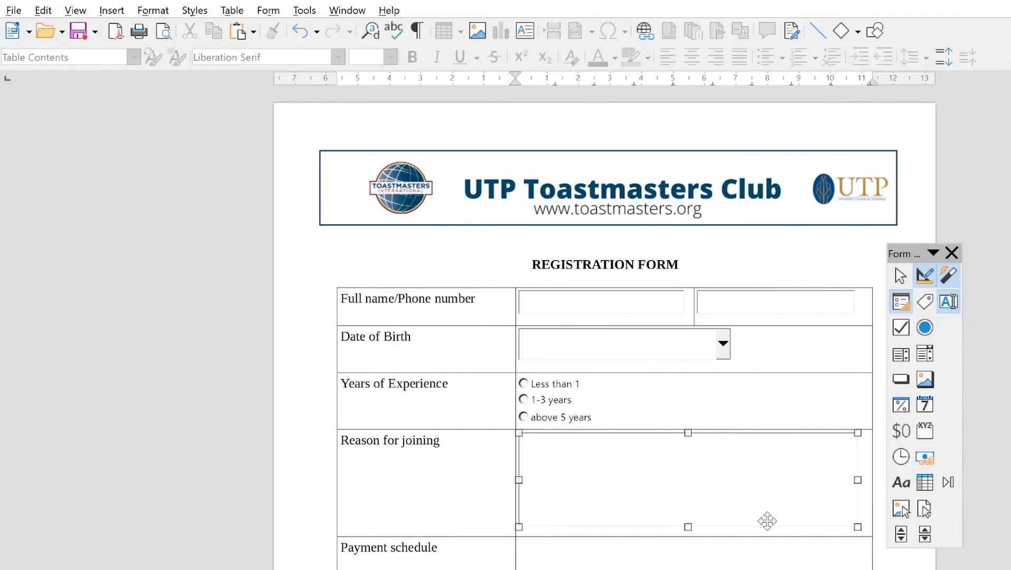
Set the text type of the Reason for joining text box to Multi-line and close its properties.
double_click(675, 476)
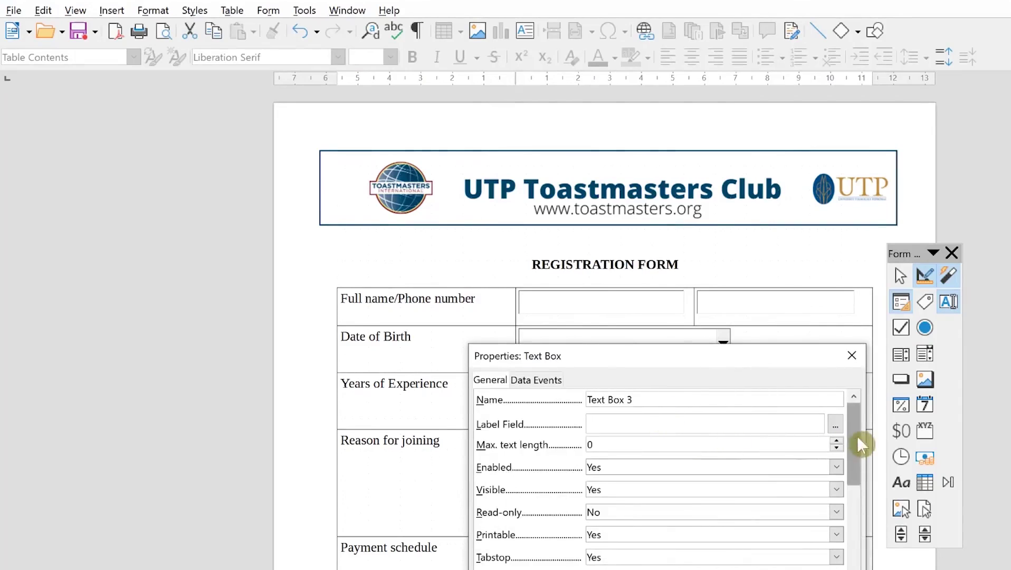
left_click_drag(852, 425, 841, 557)
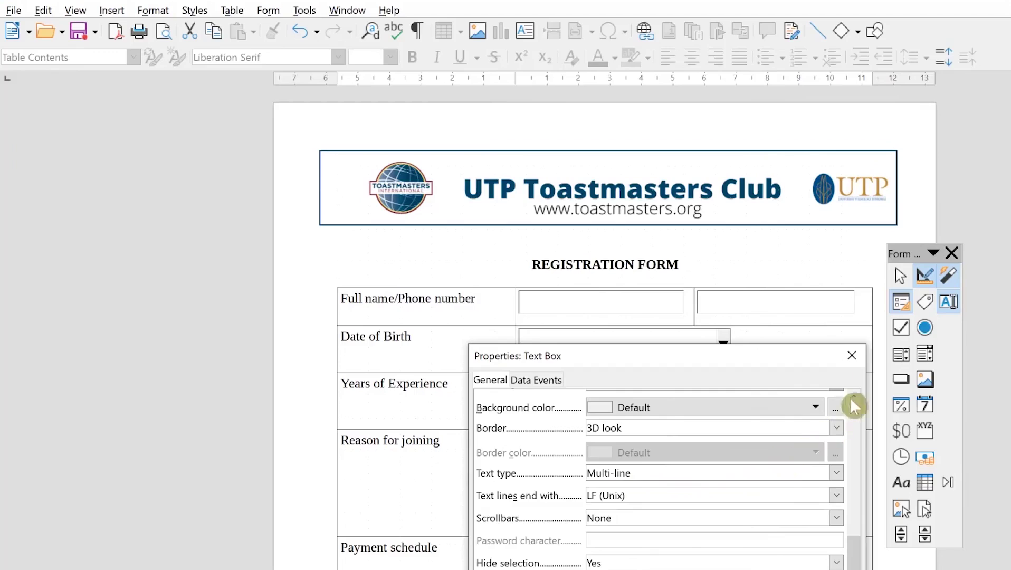
left_click(851, 355)
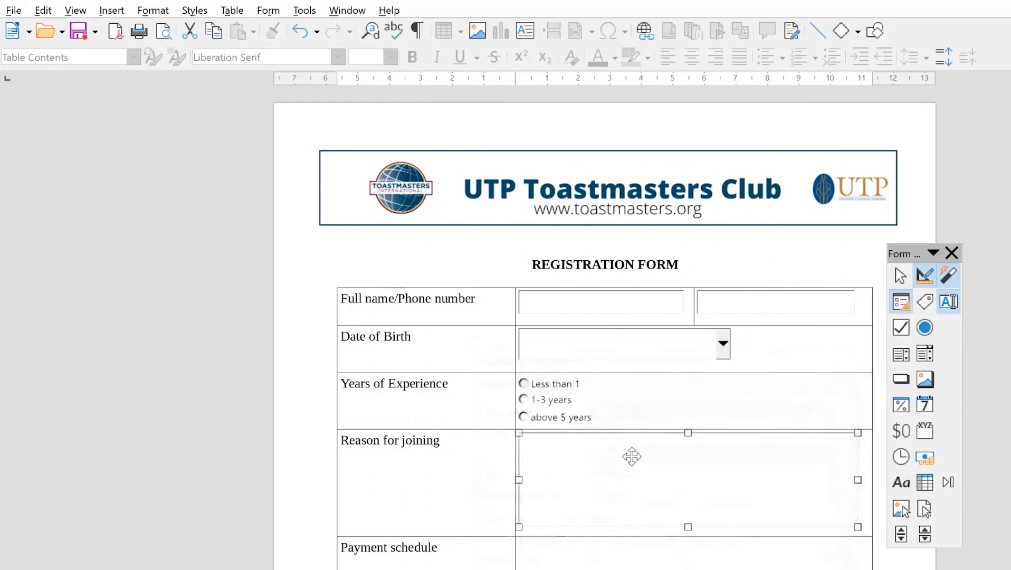
double_click(562, 470)
key("Escape")
Leave design mode, test the Reason for joining box with "hello" and "how are" on separate lines, clear it, and return to design mode.
left_click(925, 277)
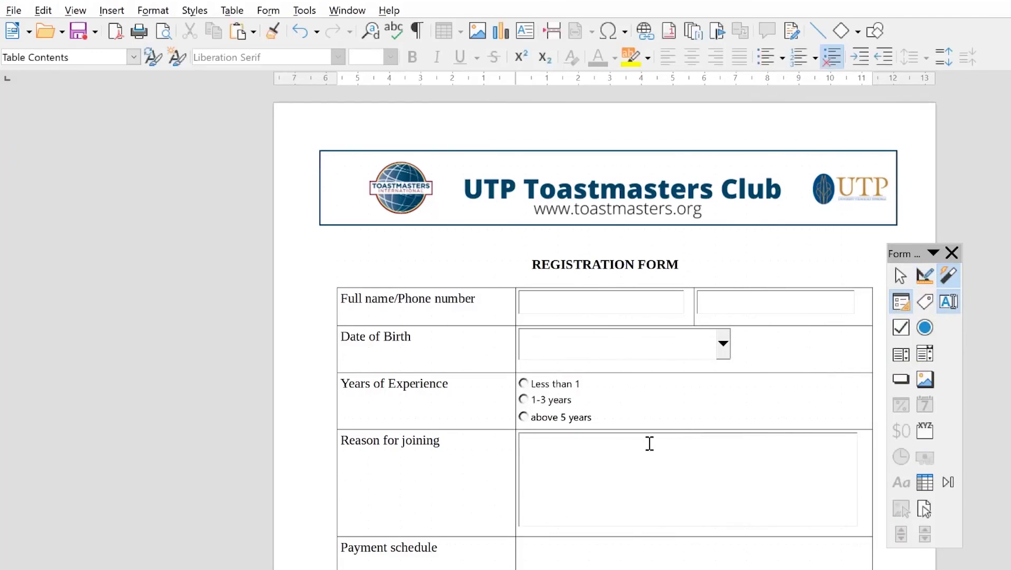
type("hello")
key("Return")
type("how hq")
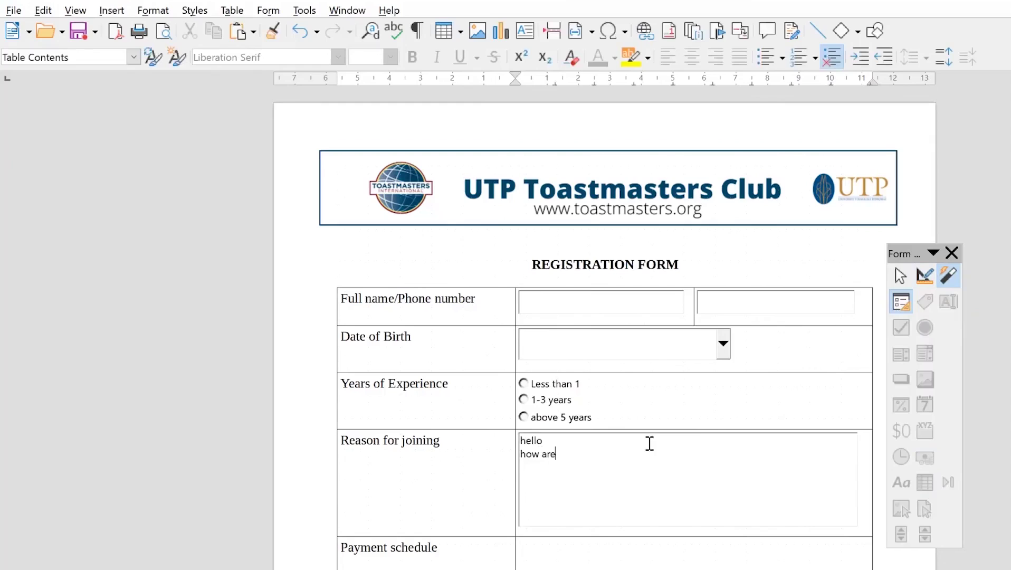
key("ctrl+a")
key("BackSpace")
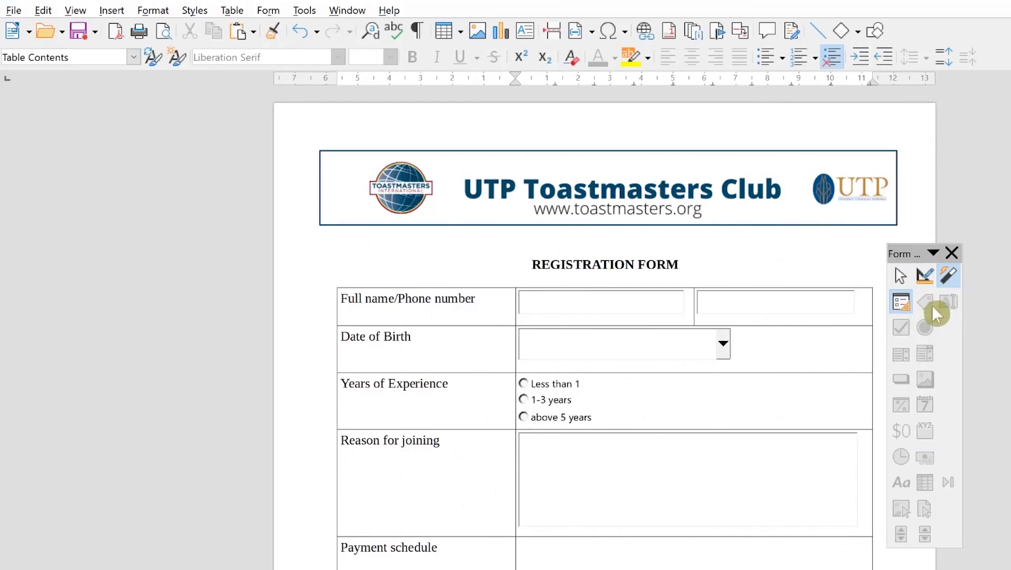
left_click(926, 276)
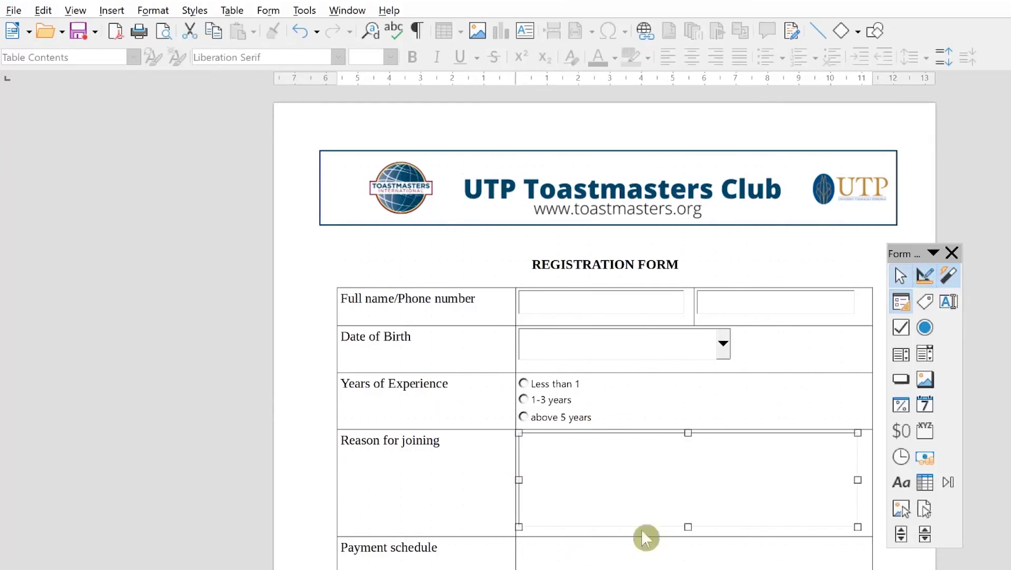
Draw a list box about 5.25 cm wide and 0.75 cm high in the Payment schedule row.
left_click(633, 556)
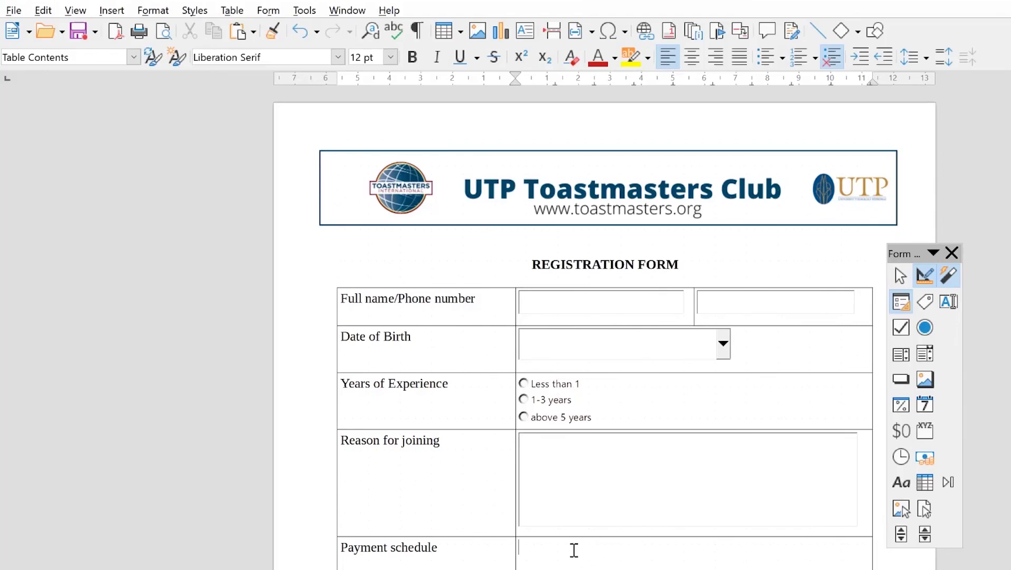
left_click(899, 354)
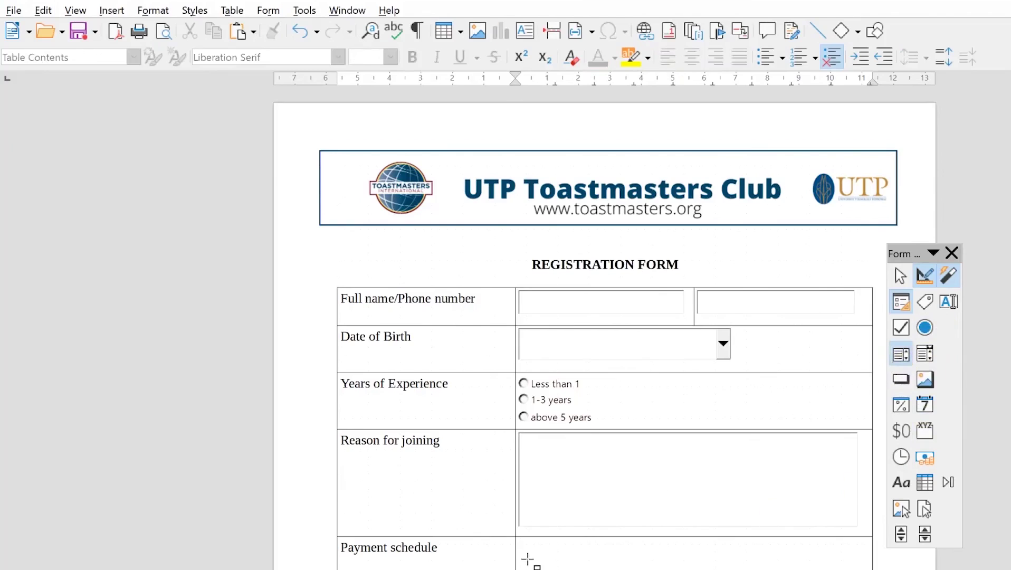
left_click_drag(527, 544, 693, 568)
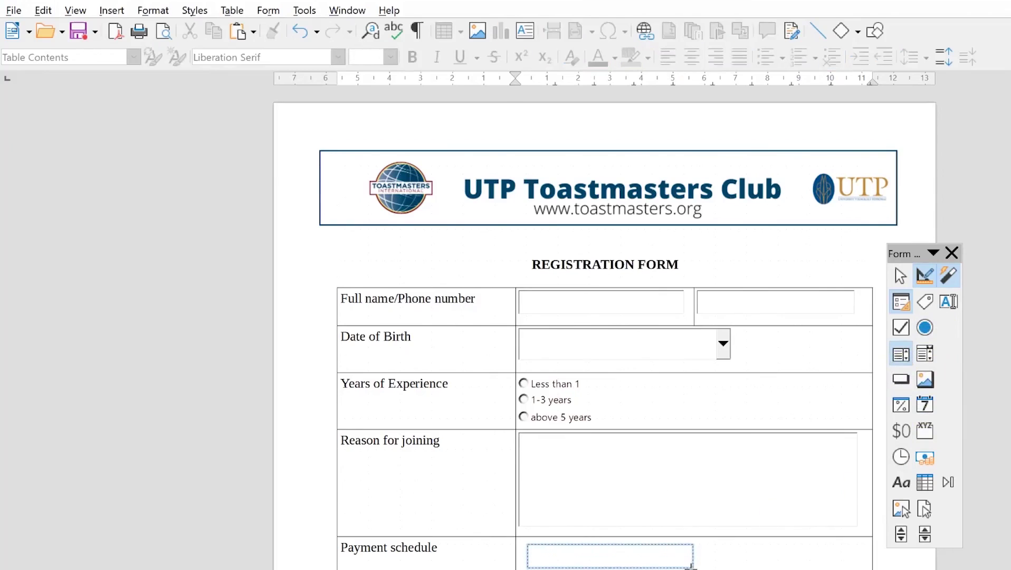
left_click(712, 551)
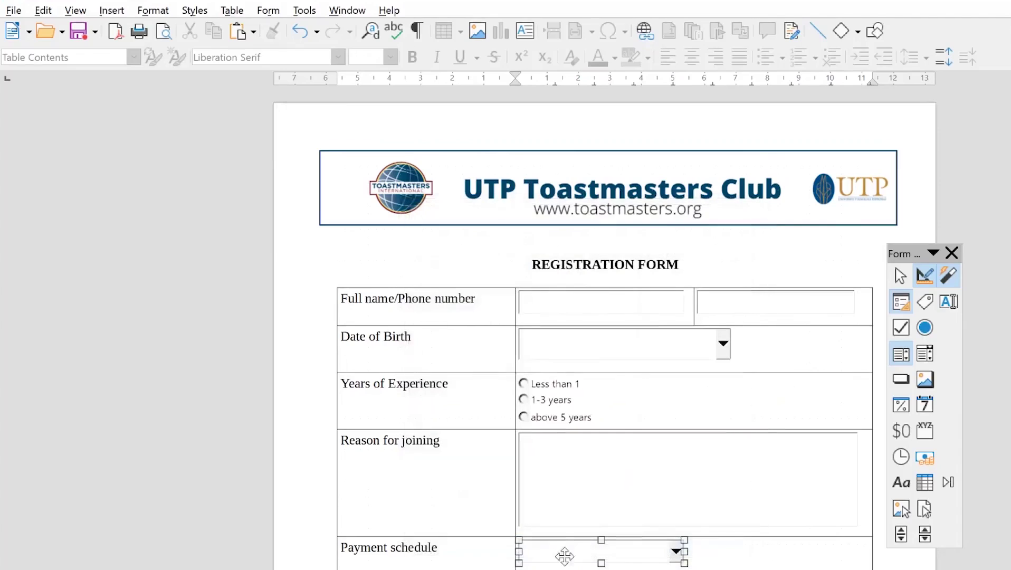
Give the Payment schedule list box the entries Monthly, Every six months, Yearly and Bi-monthly, one per line, and close its properties.
double_click(638, 551)
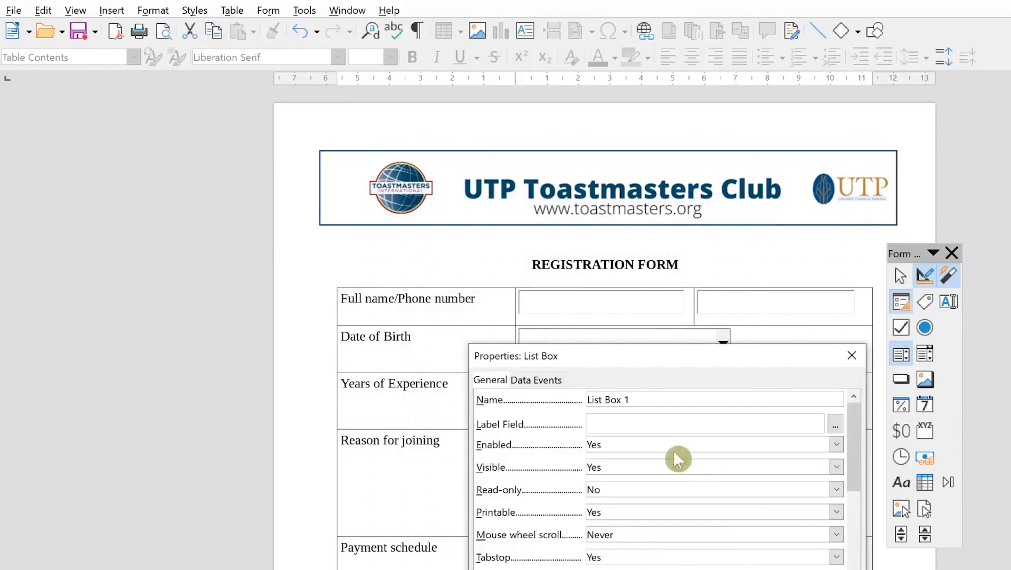
left_click_drag(858, 429, 850, 488)
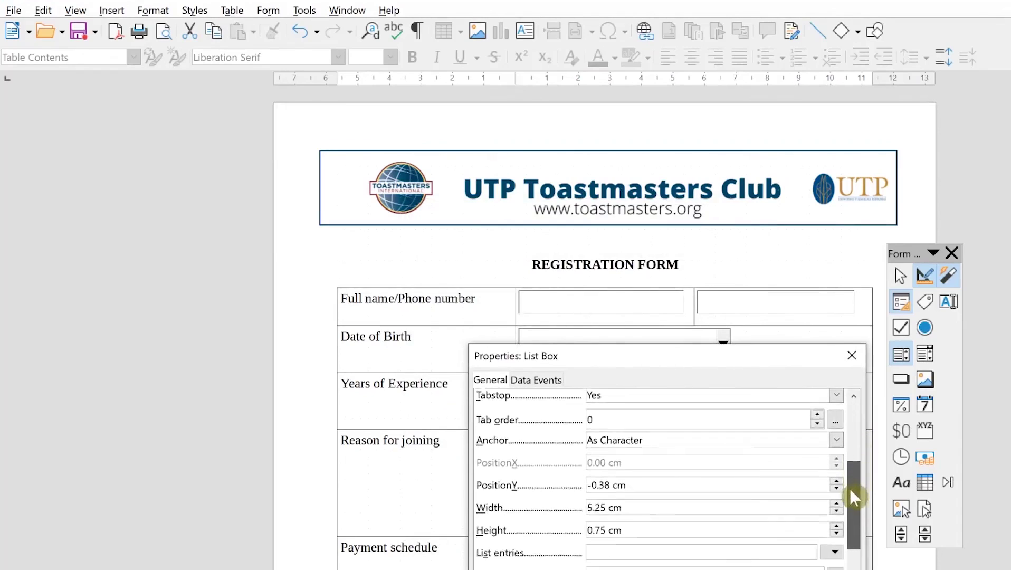
scroll(742, 465, "down", 3)
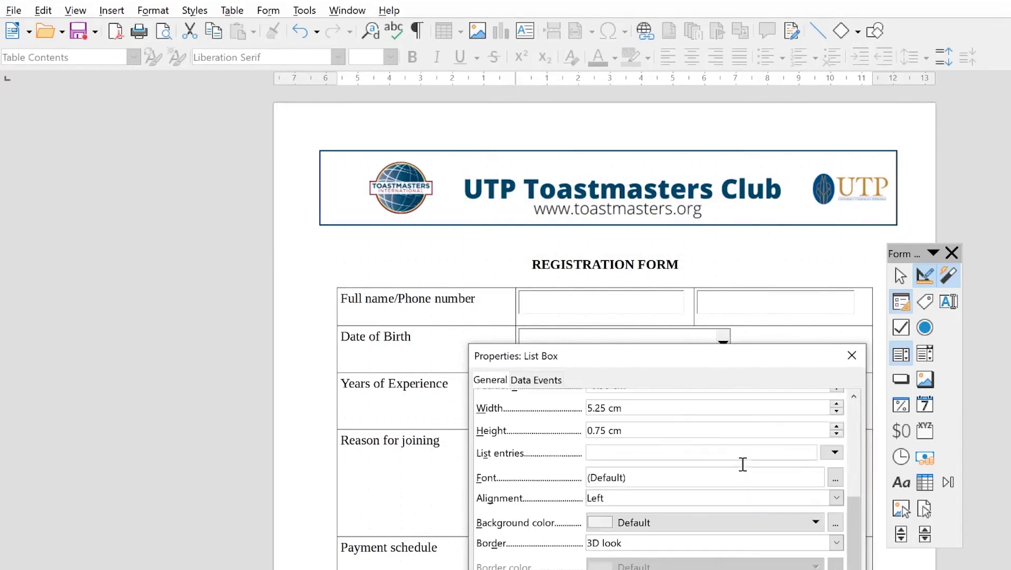
left_click(829, 452)
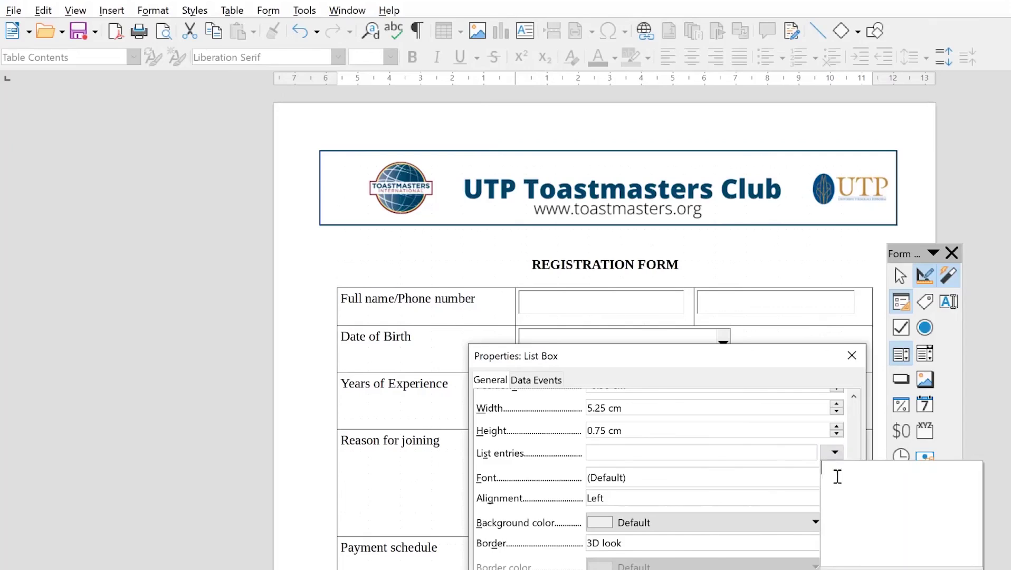
type("Monthly Every six months Yearly Bi-monthly")
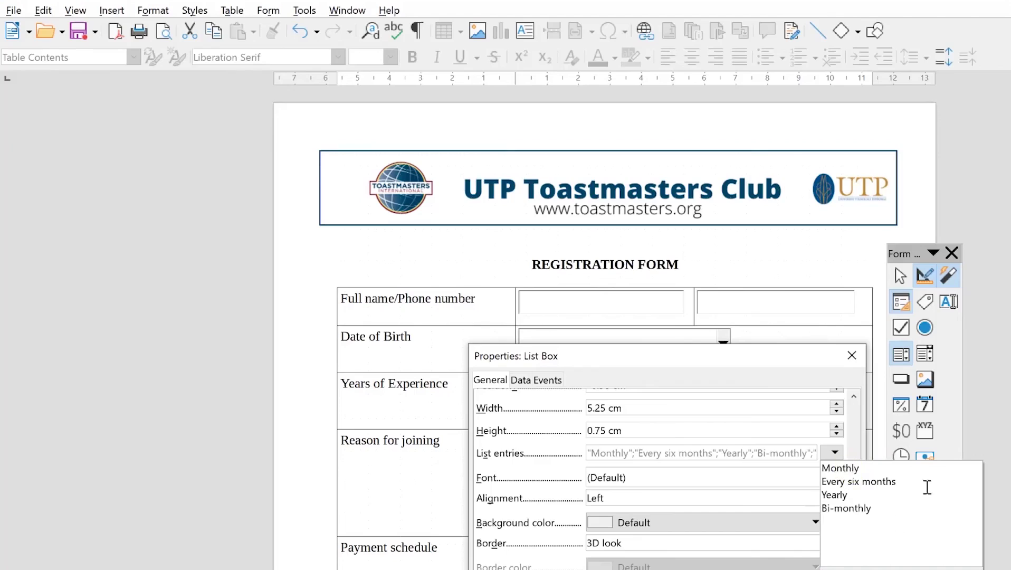
key("Return")
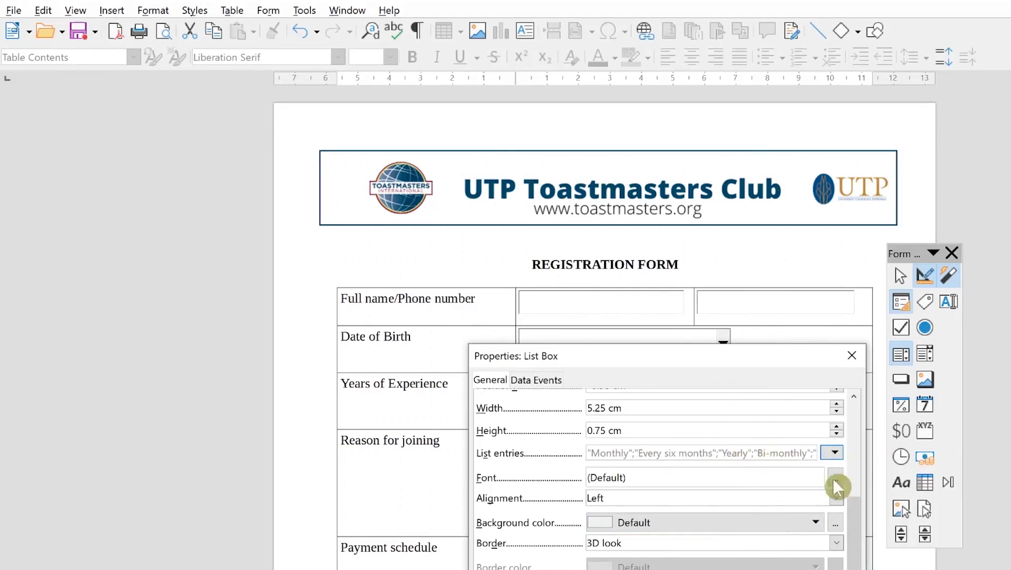
left_click(852, 355)
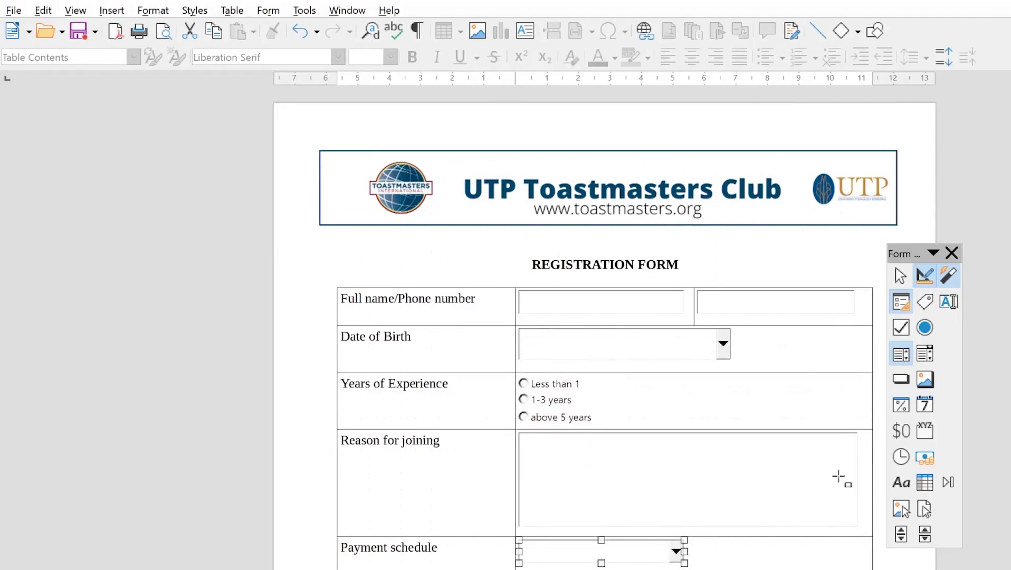
Leave design mode, test the Payment schedule list by choosing Bi-monthly, clear the selection, and return to design mode.
left_click(926, 272)
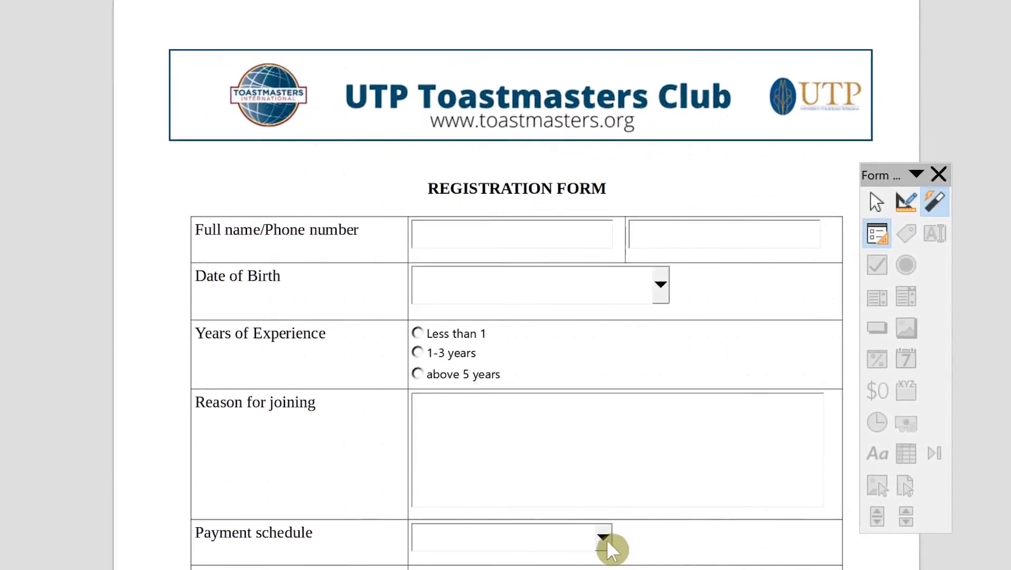
left_click(607, 543)
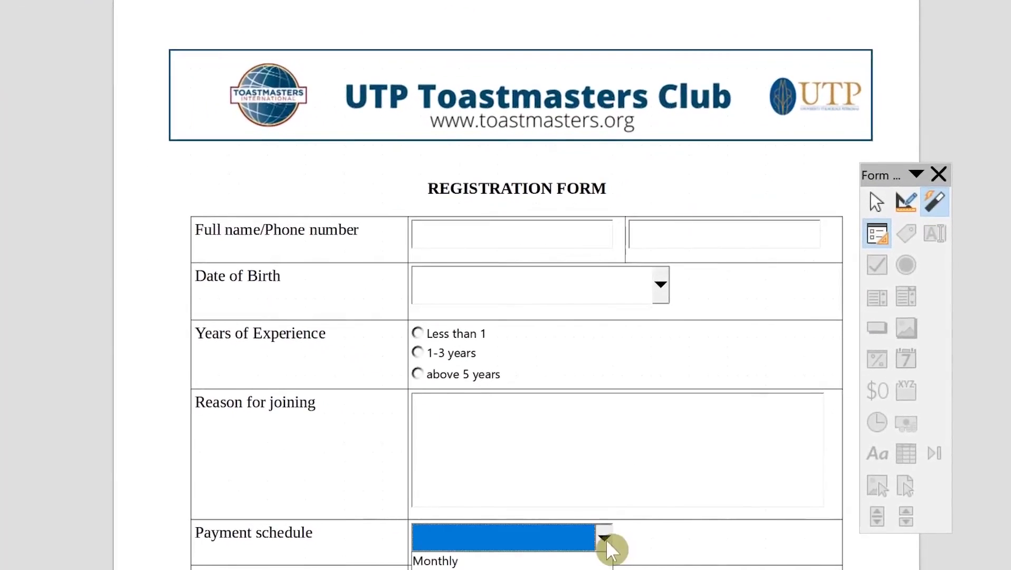
left_click(493, 564)
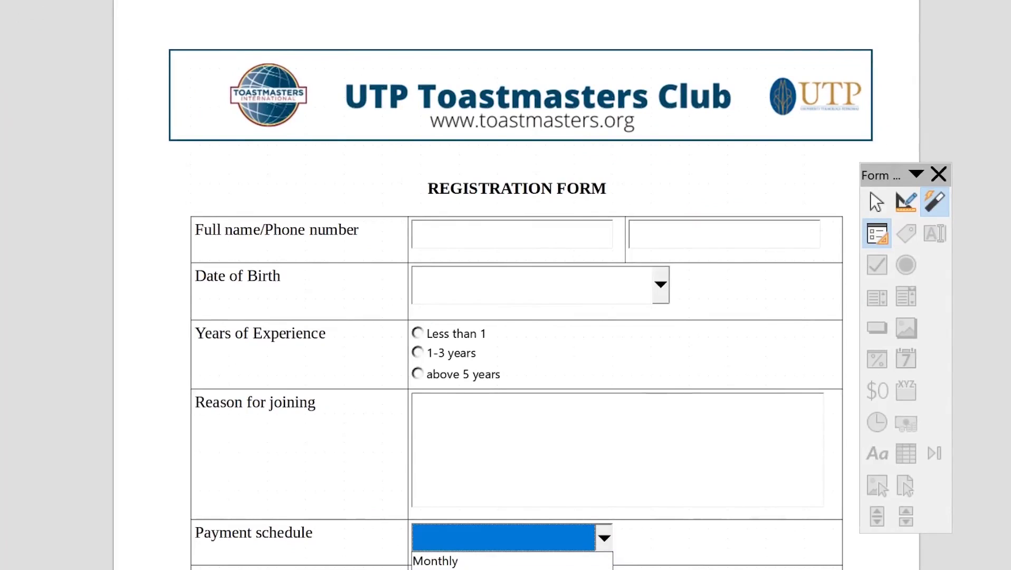
key("Down")
key("Return")
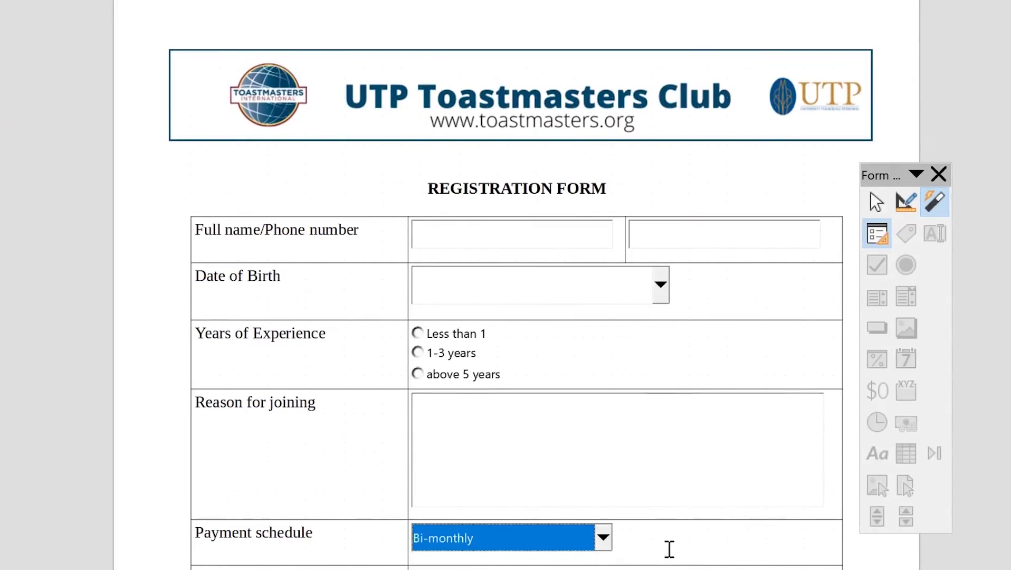
left_click(636, 535)
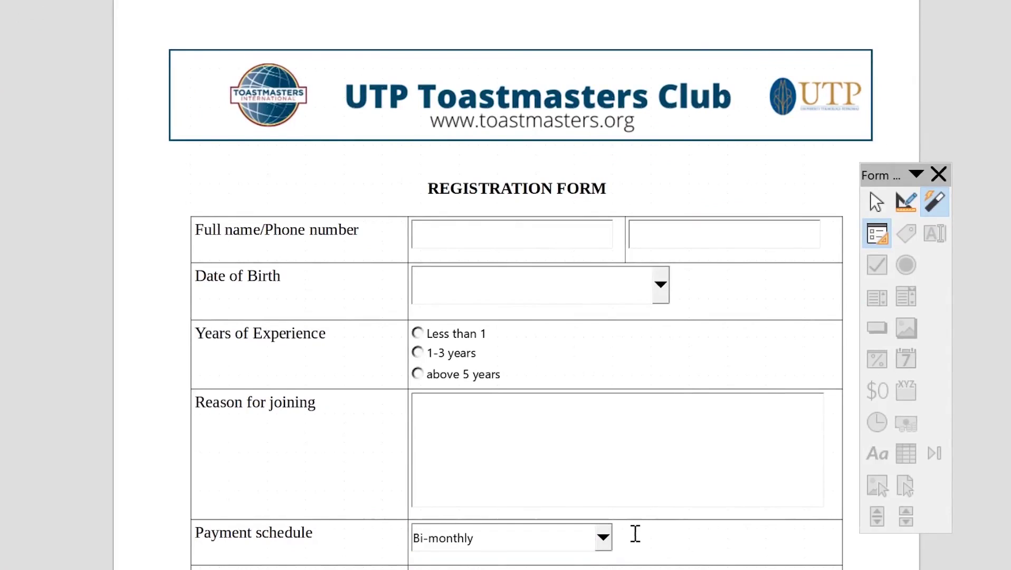
left_click(602, 539)
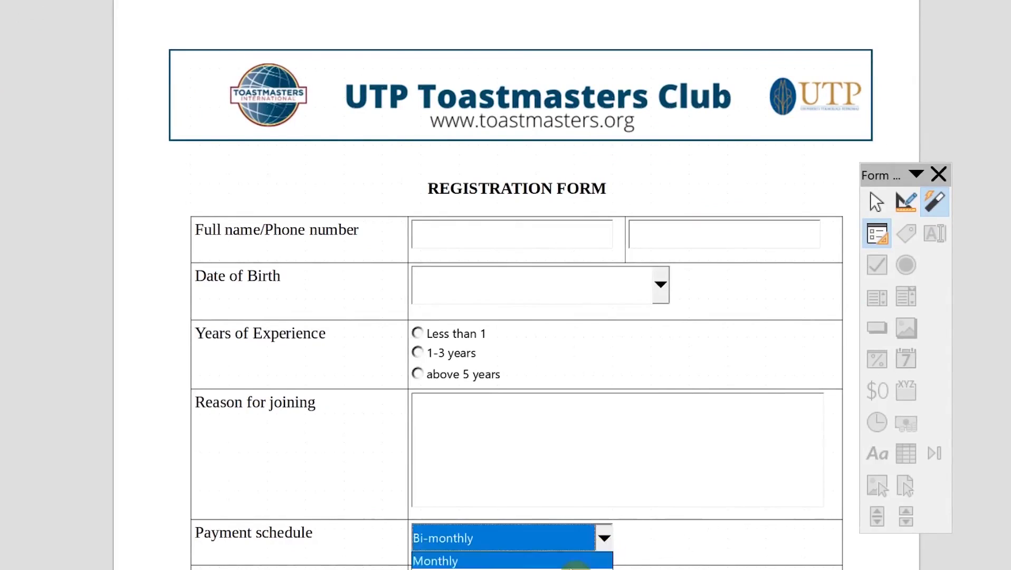
key("Escape")
left_click(702, 493)
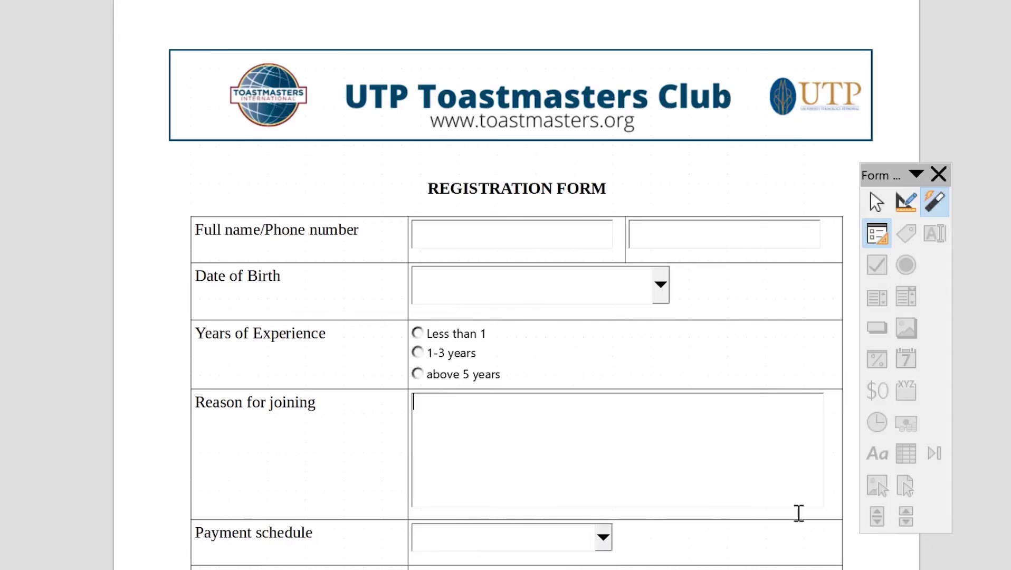
left_click(910, 205)
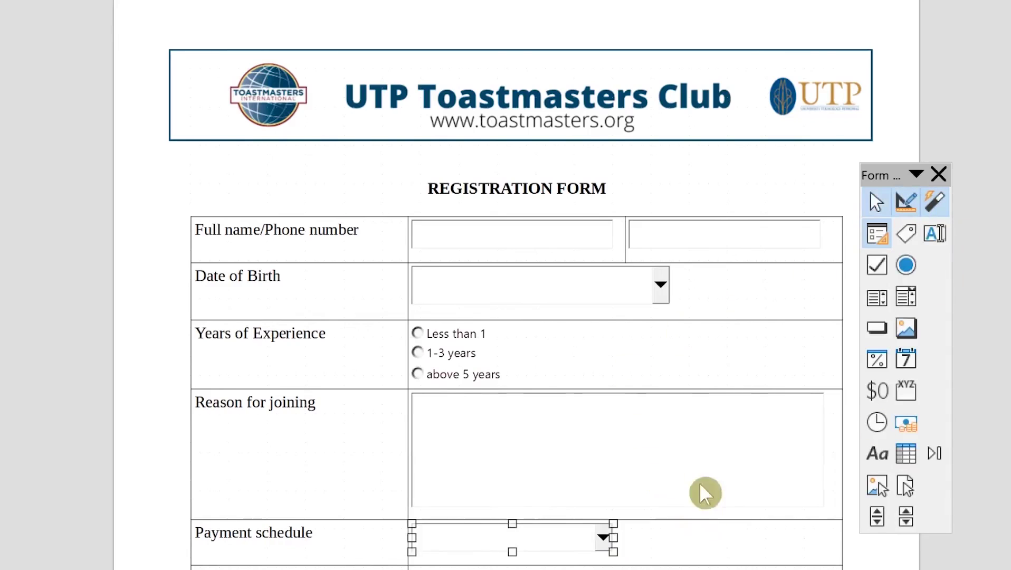
Draw a check box in the Pathways row, label it Presentation mastery, and close its properties.
scroll(507, 450, "down", 3)
left_click(507, 448)
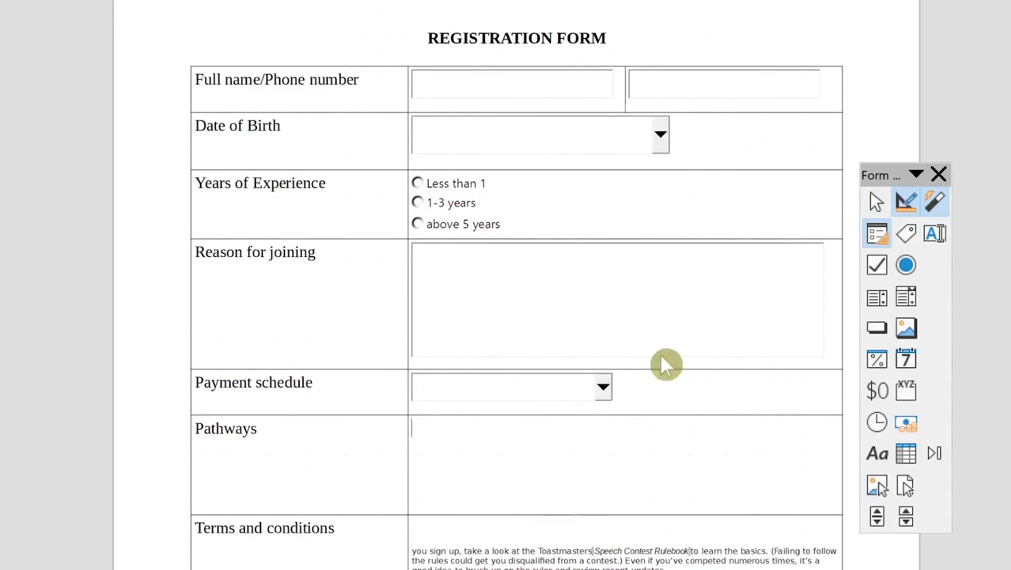
left_click(877, 265)
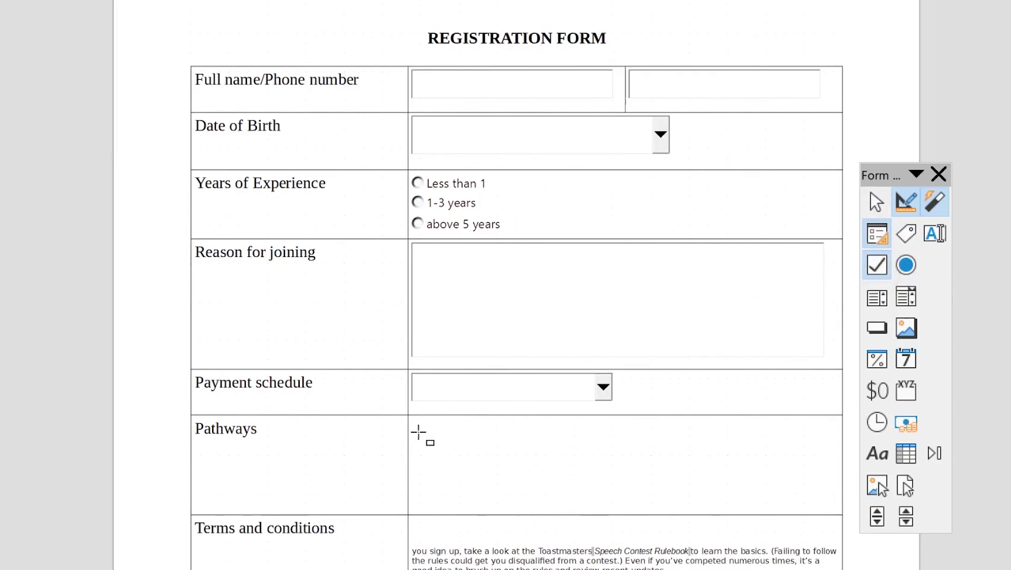
left_click_drag(440, 443, 579, 452)
double_click(463, 456)
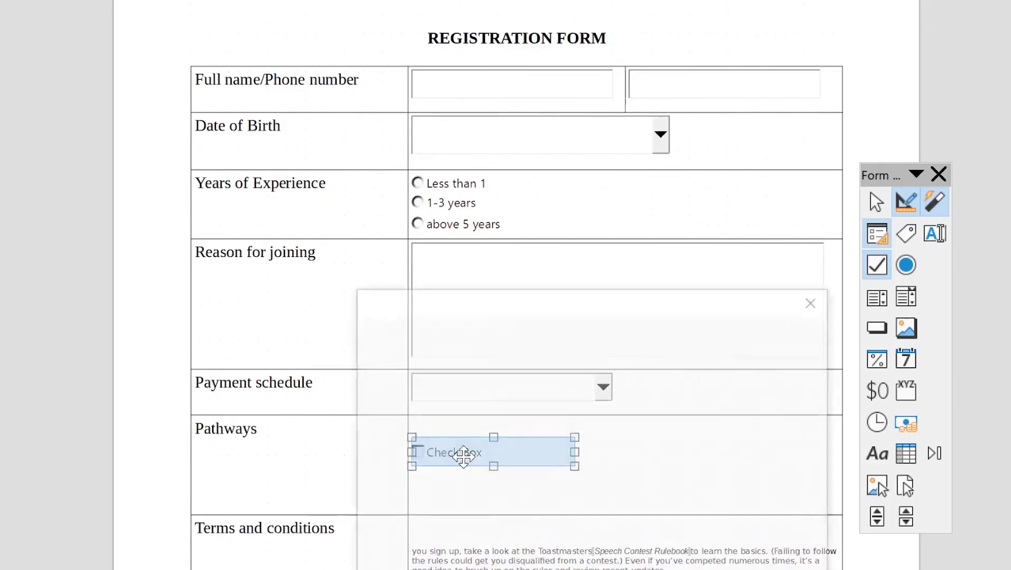
left_click_drag(573, 379, 406, 378)
type("Presentation mastery")
key("Return")
left_click(475, 475)
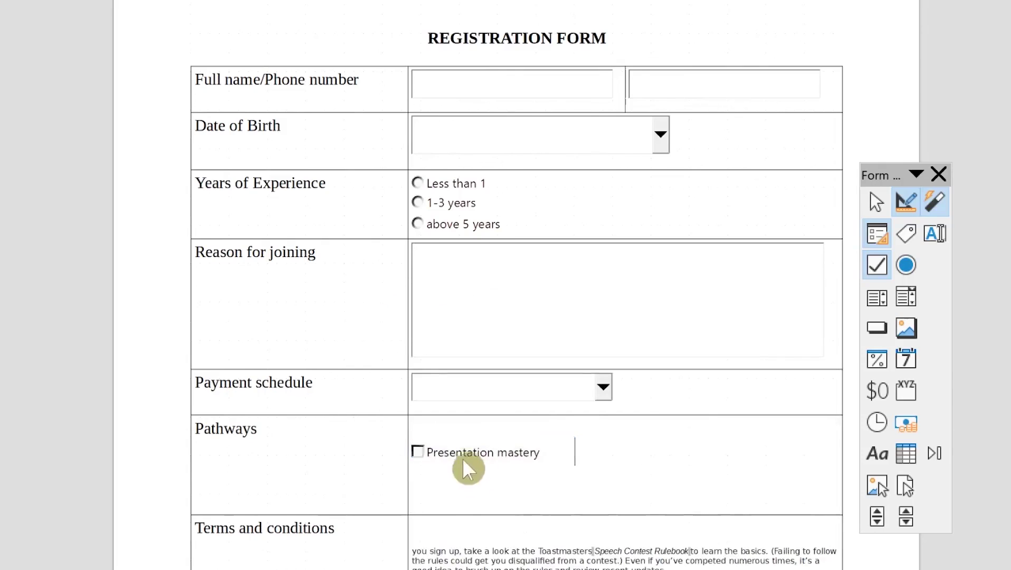
Add a second check box below Presentation mastery, label it Leadership development, and close its properties.
left_click(463, 459)
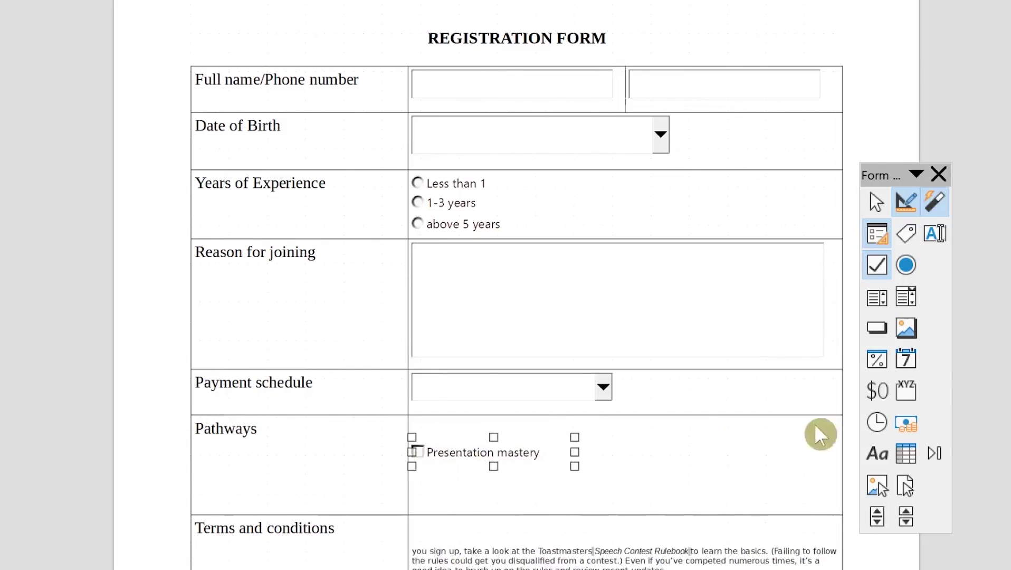
left_click(883, 260)
left_click_drag(412, 472, 571, 486)
double_click(469, 478)
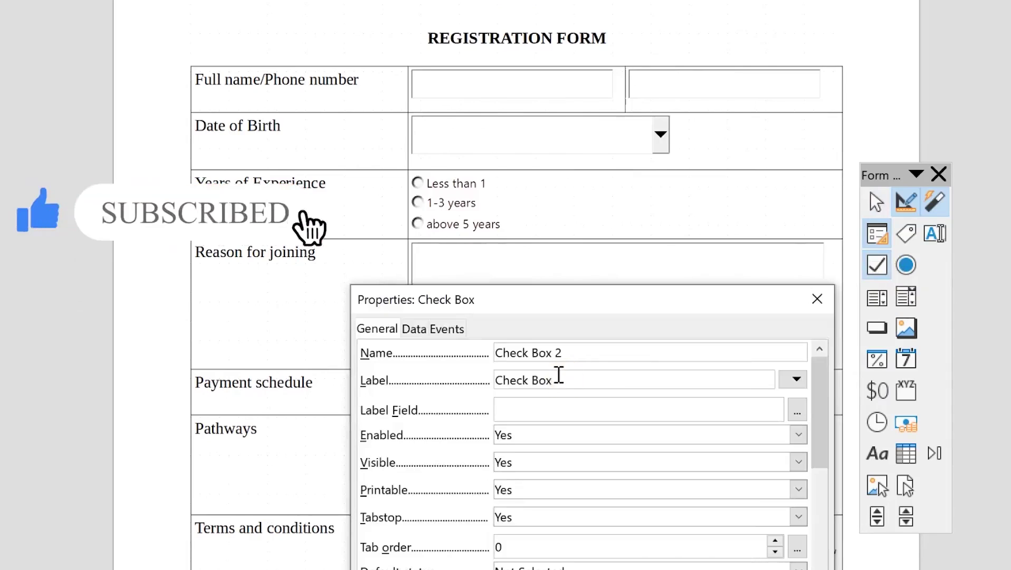
left_click_drag(554, 375, 460, 369)
type("Leadership development")
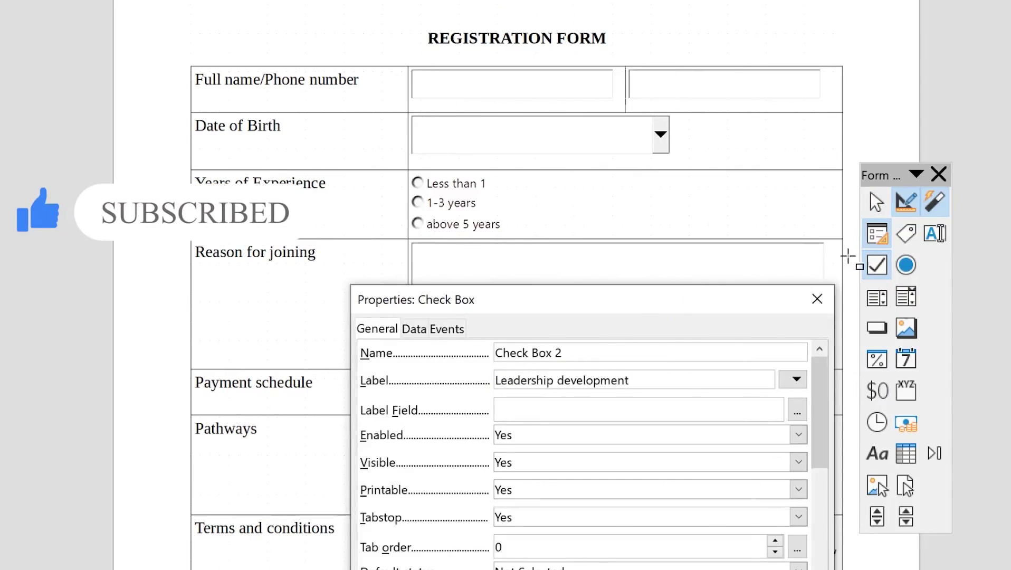
left_click(818, 301)
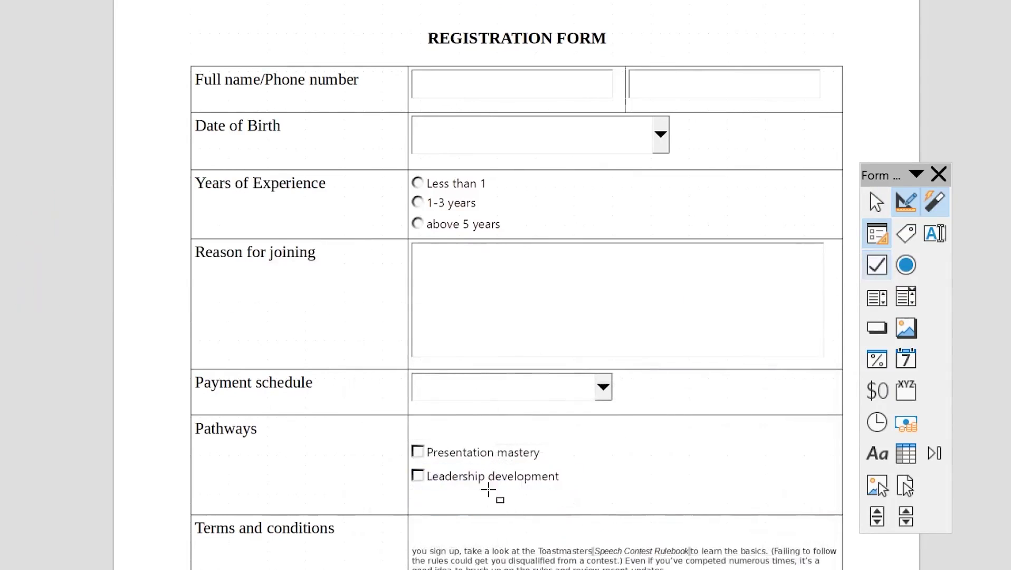
Draw a third check box below Leadership development, label it Effective coaching, and close its properties.
left_click_drag(413, 493, 550, 500)
double_click(466, 499)
type("Effective coaching")
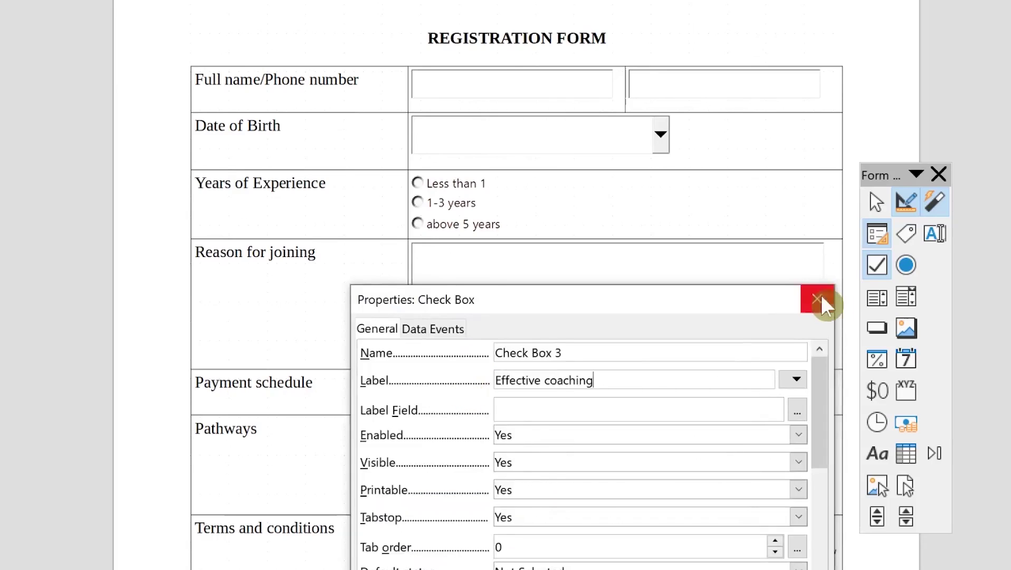
left_click(817, 299)
Increase the spacing between the Leadership development and Effective coaching check boxes in the Pathways row.
left_click(755, 471)
left_click(467, 460)
left_click(485, 446)
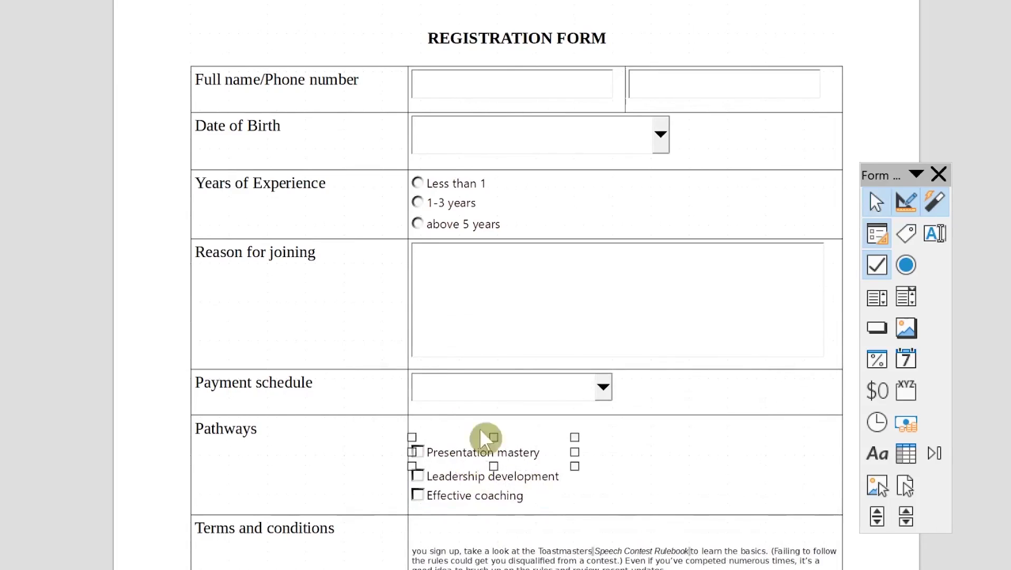
left_click(485, 494)
key("Return")
left_click(619, 386)
left_click(564, 484)
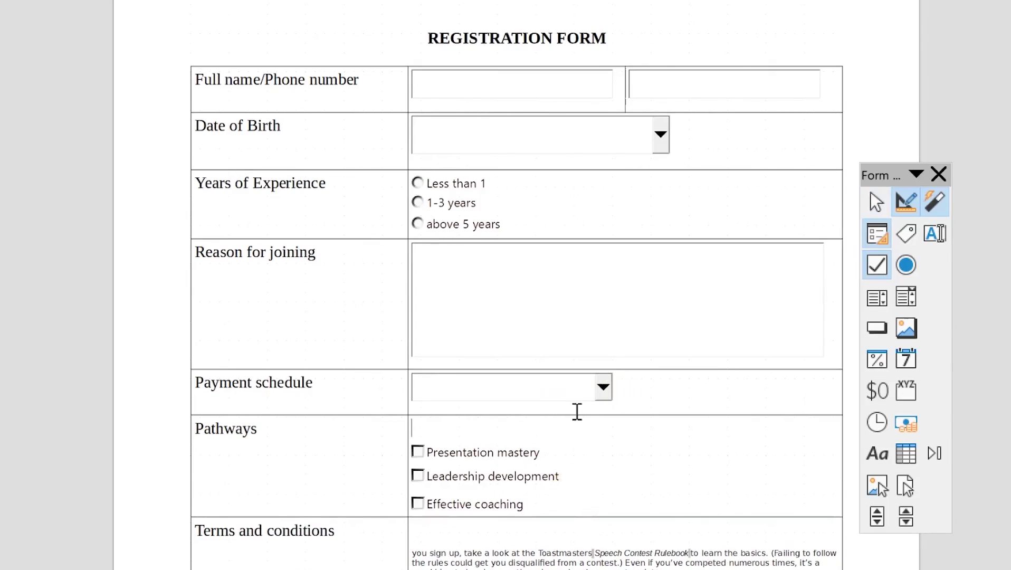
Remove the blank line above the Pathways check boxes and shrink the row to end just below Effective coaching.
left_click(530, 440)
key("BackSpace")
left_click(535, 489)
left_click(471, 489)
left_click(550, 496)
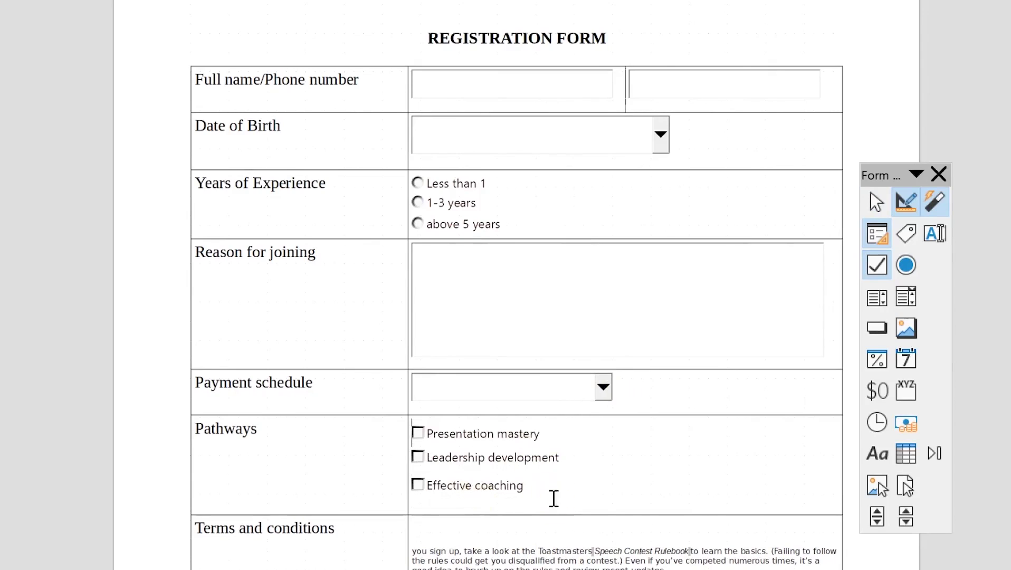
left_click_drag(561, 514, 558, 497)
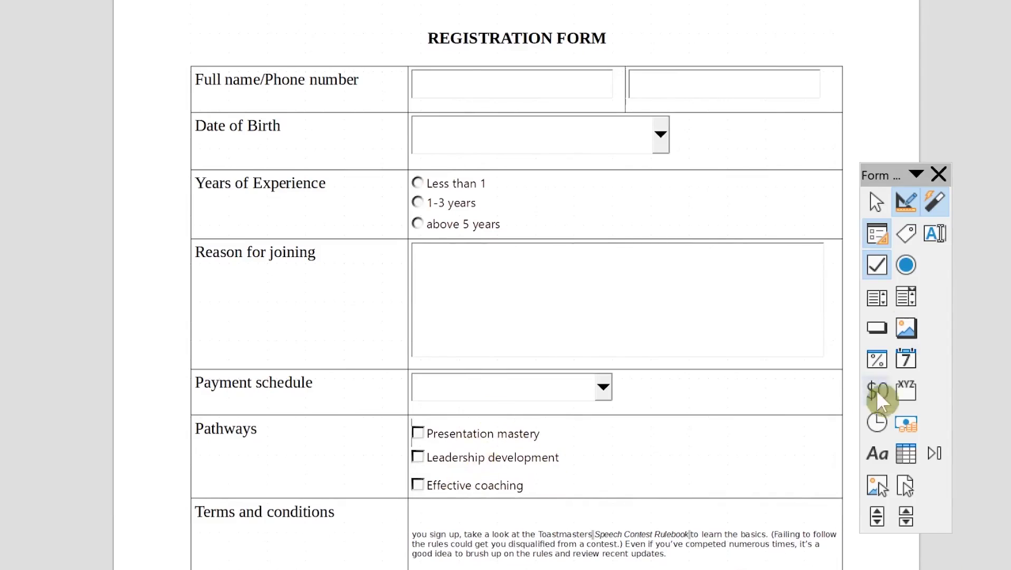
Draw a check box above the Terms and conditions text, label it "I accept the terms and conditions", and close its properties.
left_click(871, 266)
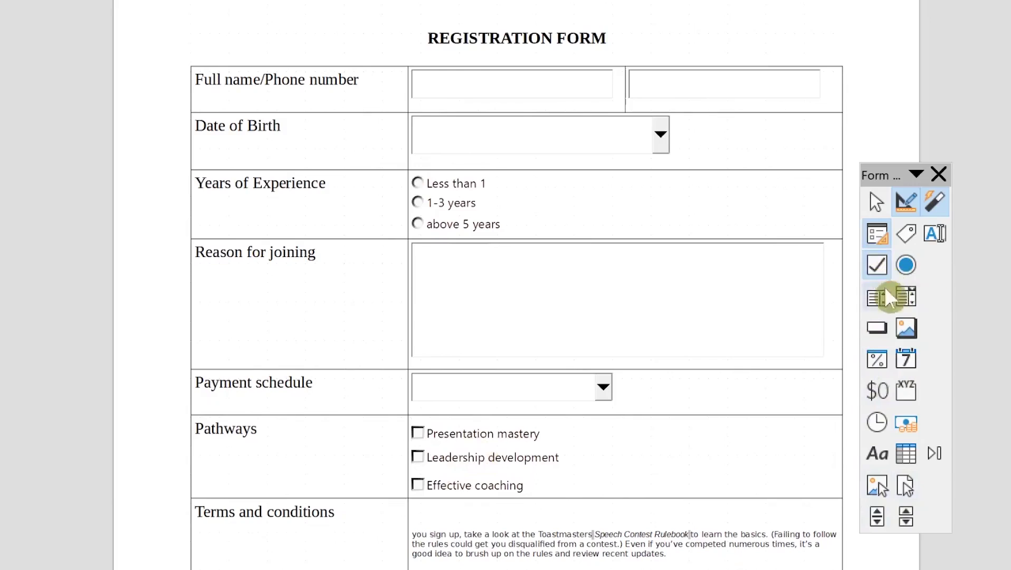
left_click(876, 265)
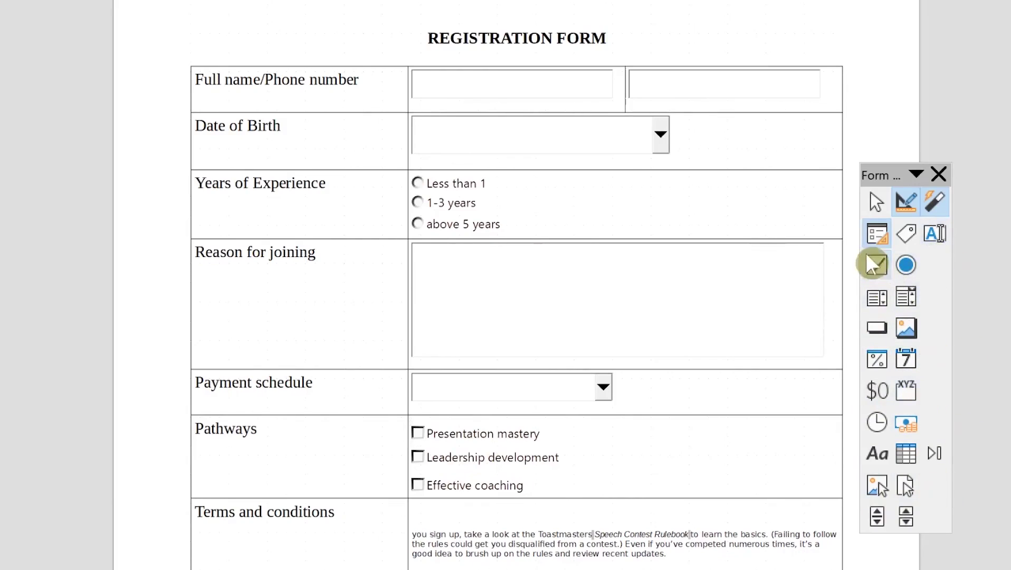
left_click_drag(416, 507, 620, 519)
double_click(457, 521)
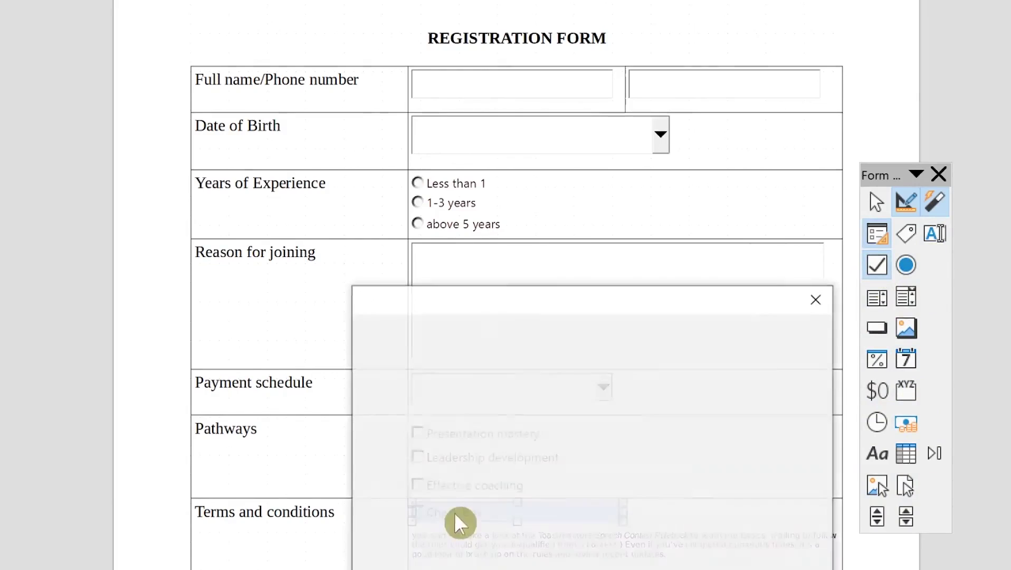
left_click_drag(580, 381, 437, 395)
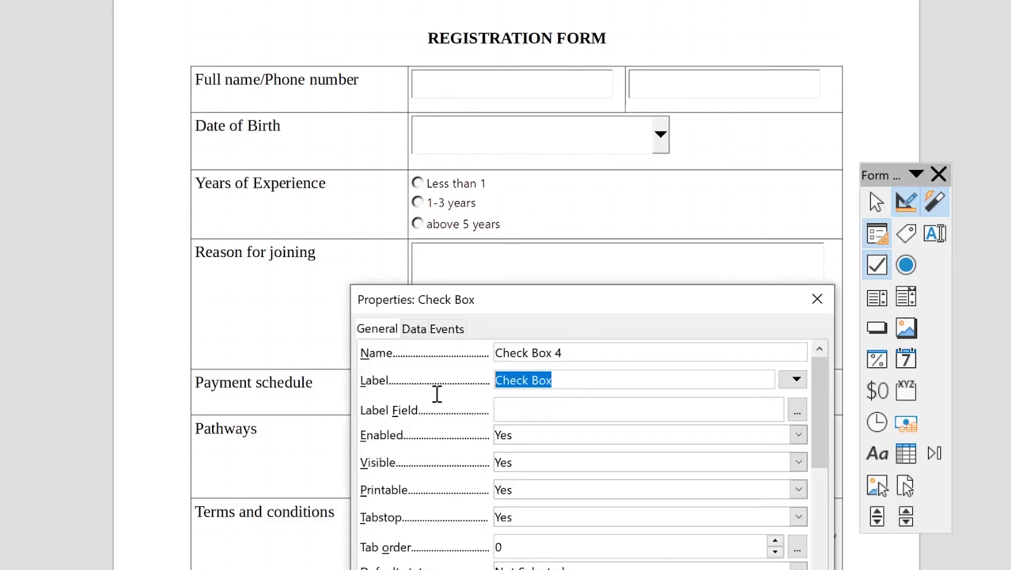
type("I accept the terms and condition")
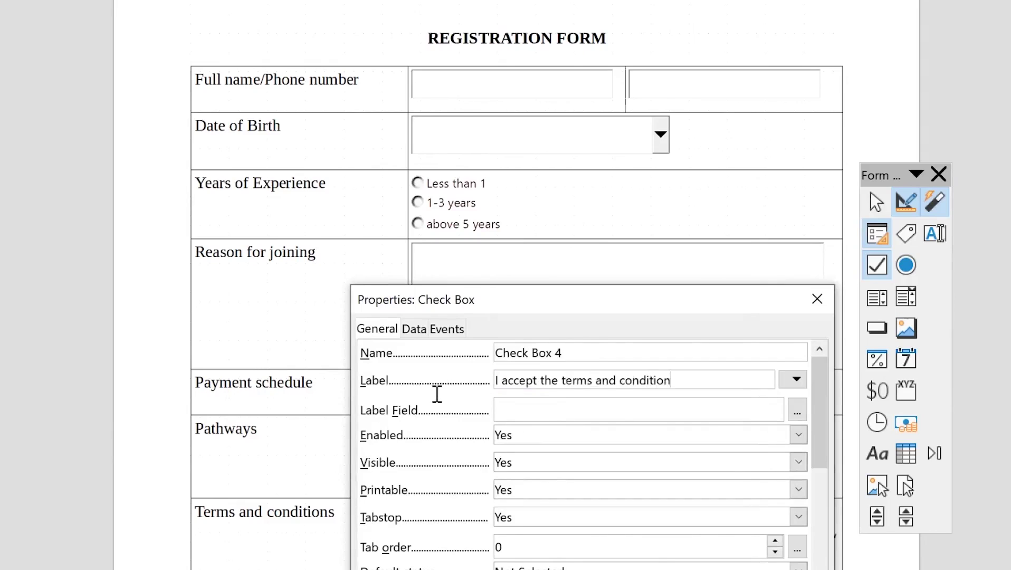
type("s")
left_click(817, 298)
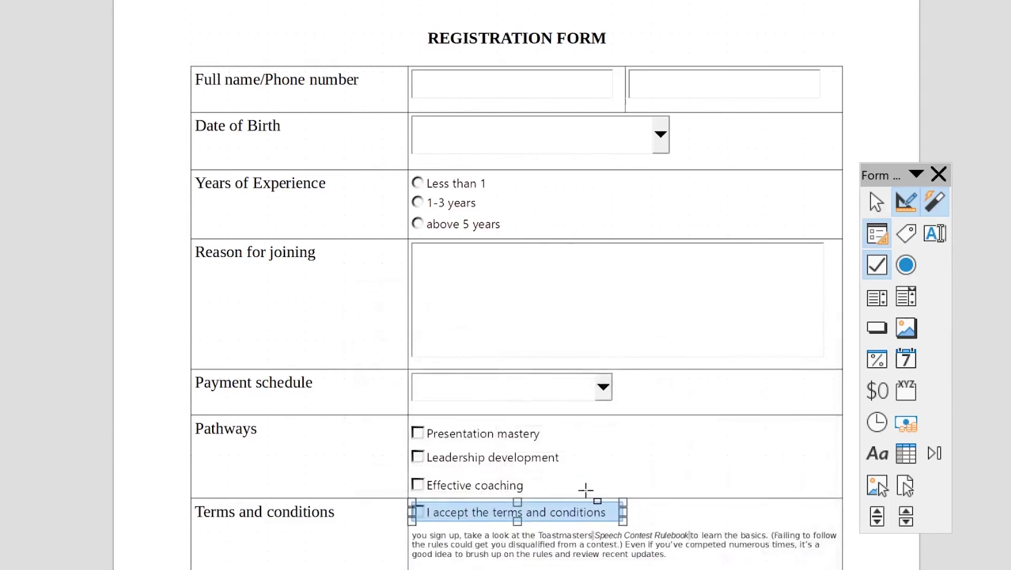
left_click(445, 548)
left_click(420, 521)
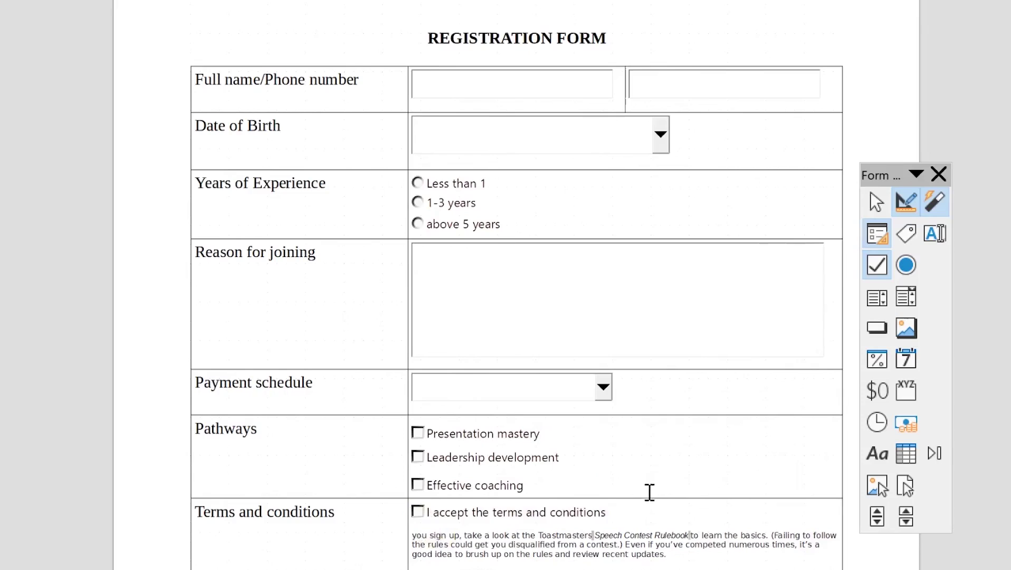
mouse_move(886, 295)
left_mouse_down()
mouse_move(888, 270)
mouse_move(685, 343)
mouse_move(921, 234)
mouse_move(894, 323)
mouse_move(891, 408)
mouse_move(904, 335)
left_mouse_up()
left_click(872, 402)
left_click(877, 425)
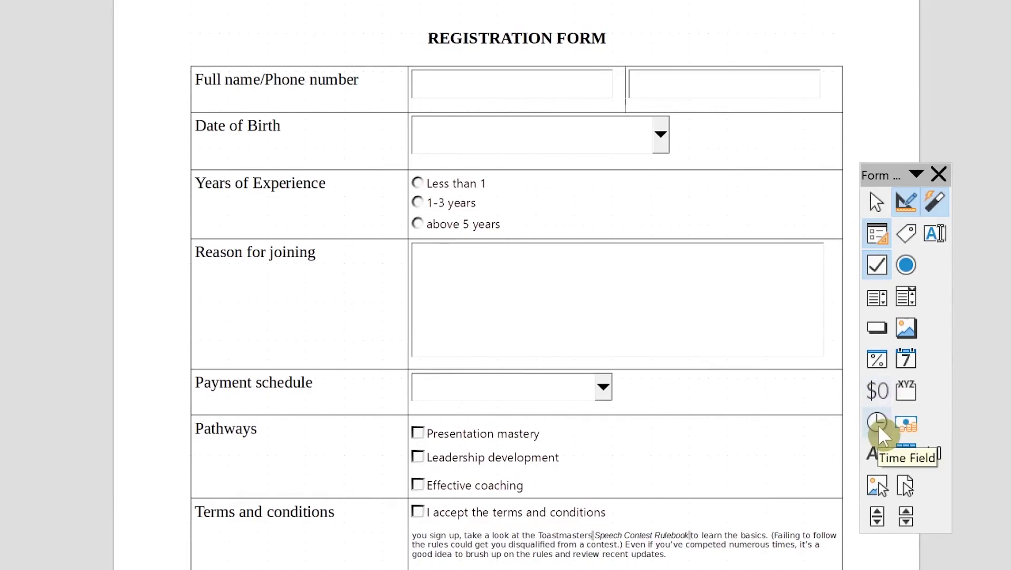
left_click(886, 482)
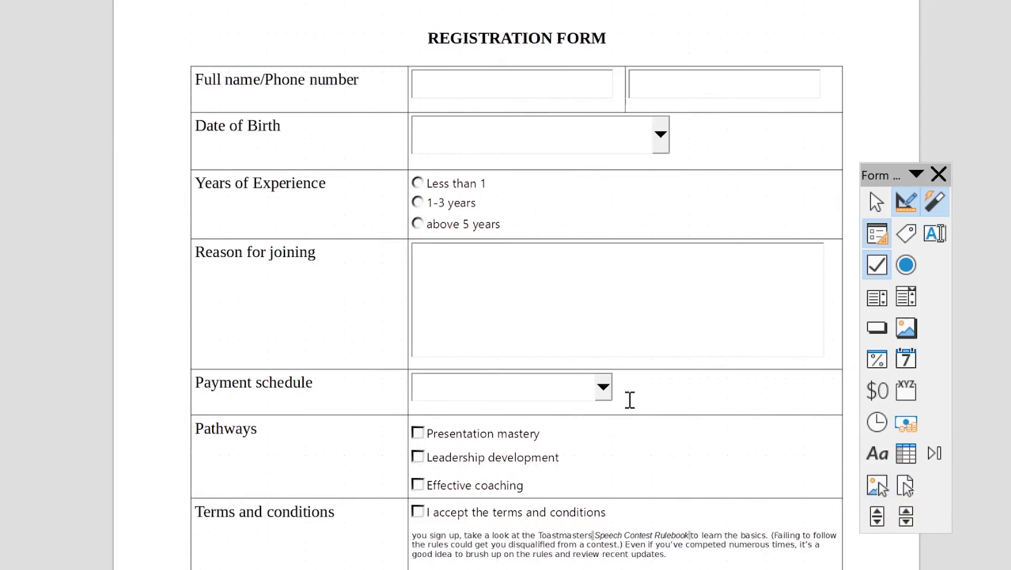
left_click(905, 453)
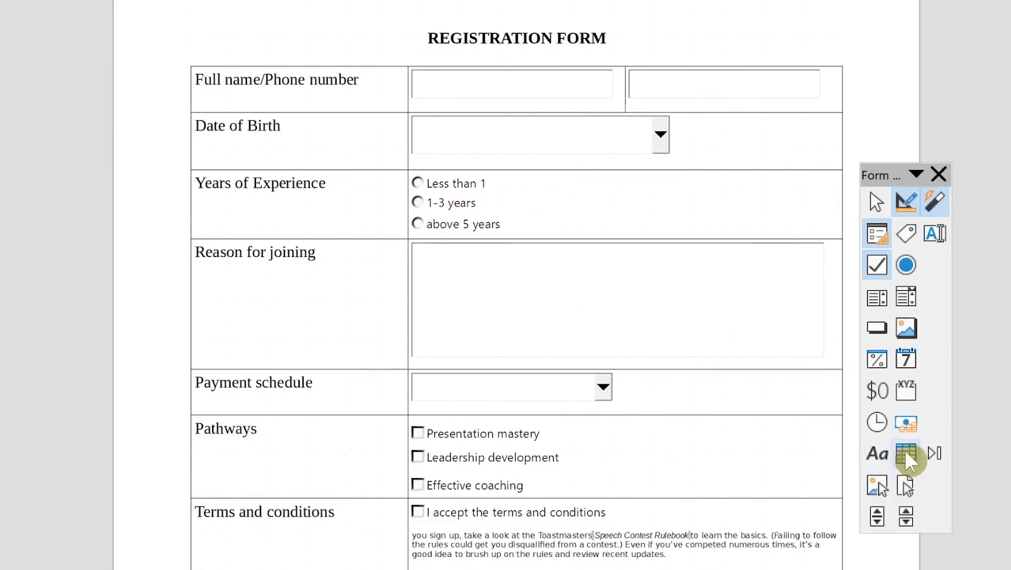
left_click(884, 456)
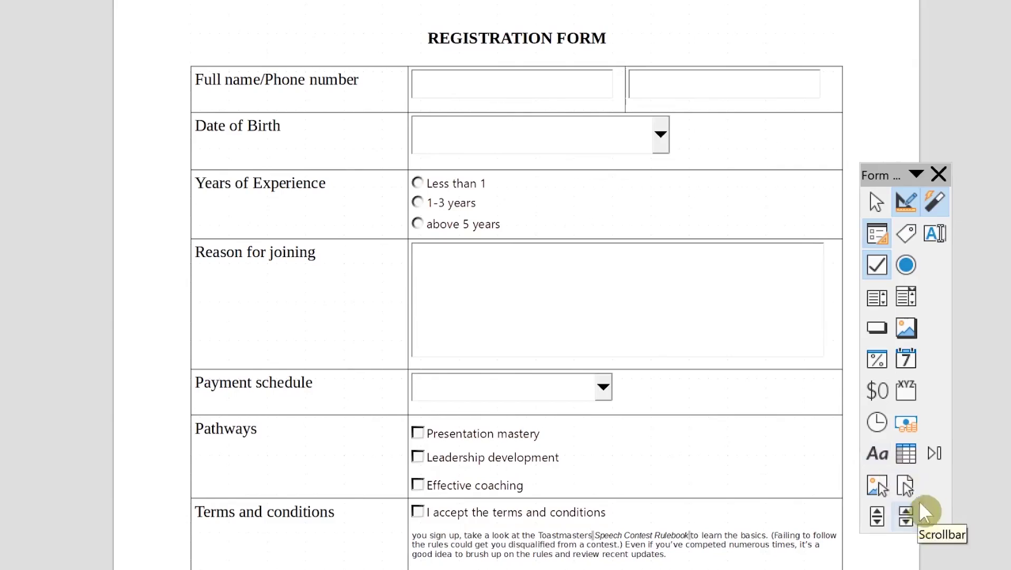
left_click(905, 265)
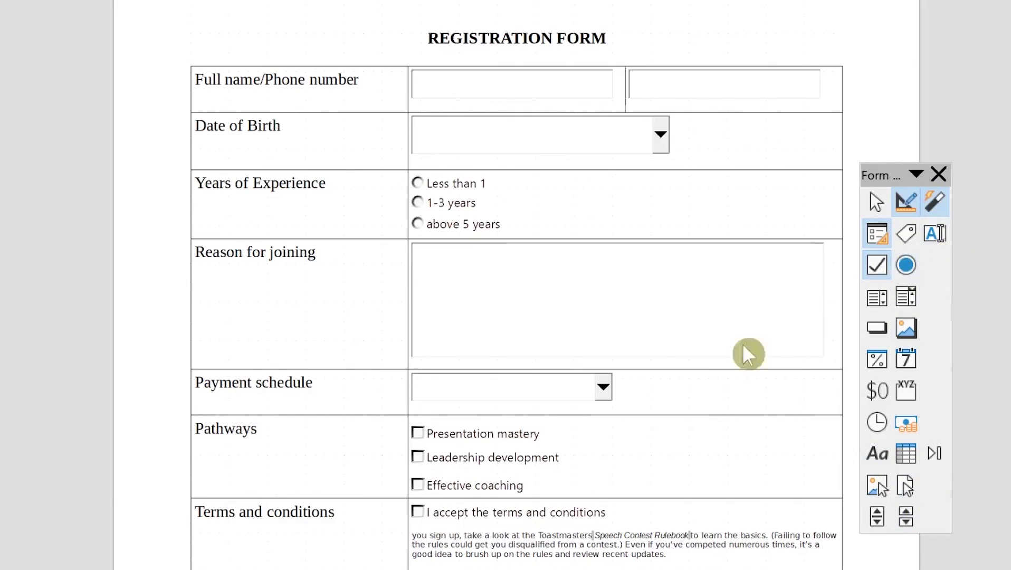
Review the completed form table and switch off design mode so the form can be filled in.
scroll(749, 296, "up", 5)
scroll(643, 349, "down", 3)
left_click(887, 199)
left_click(906, 203)
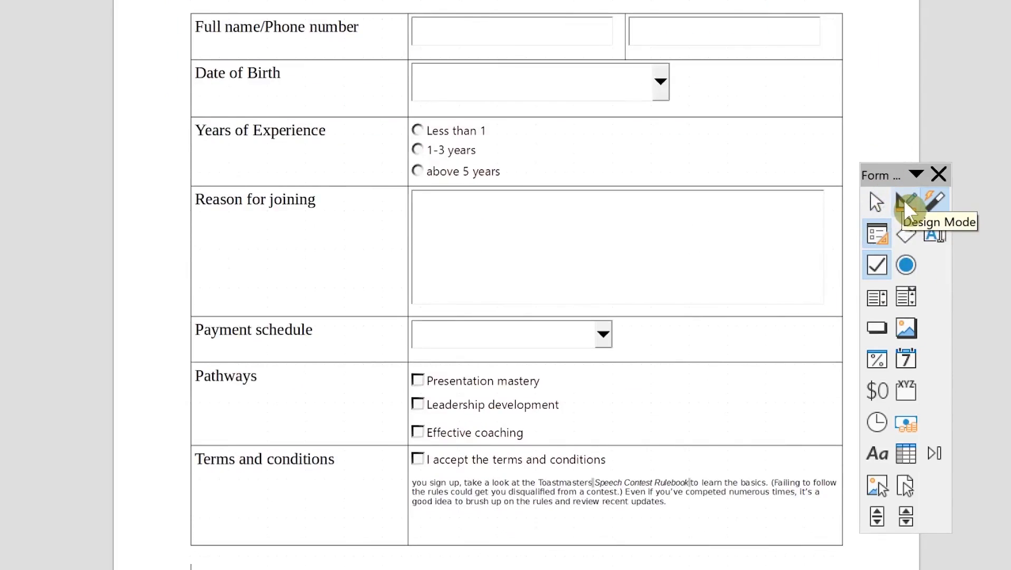
left_click(905, 203)
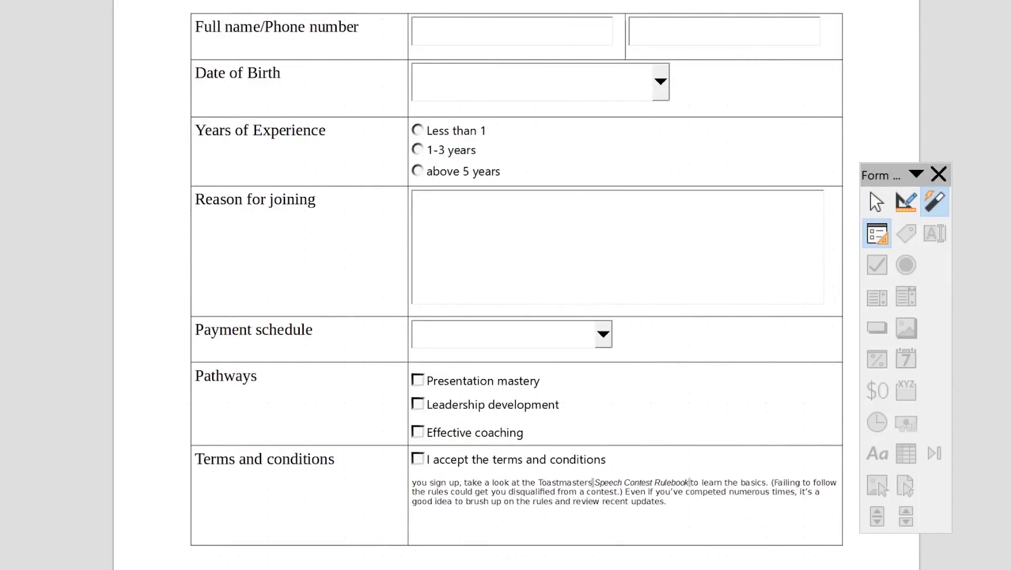
Export the registration form directly as a PDF named "reg utp" in the Documents folder.
scroll(578, 148, "up", 5)
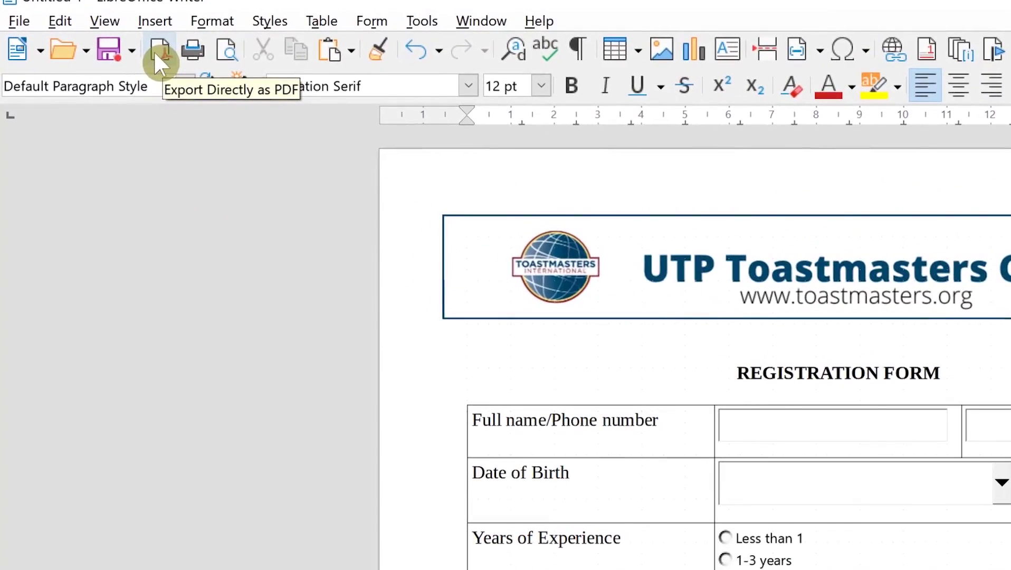
left_click(156, 53)
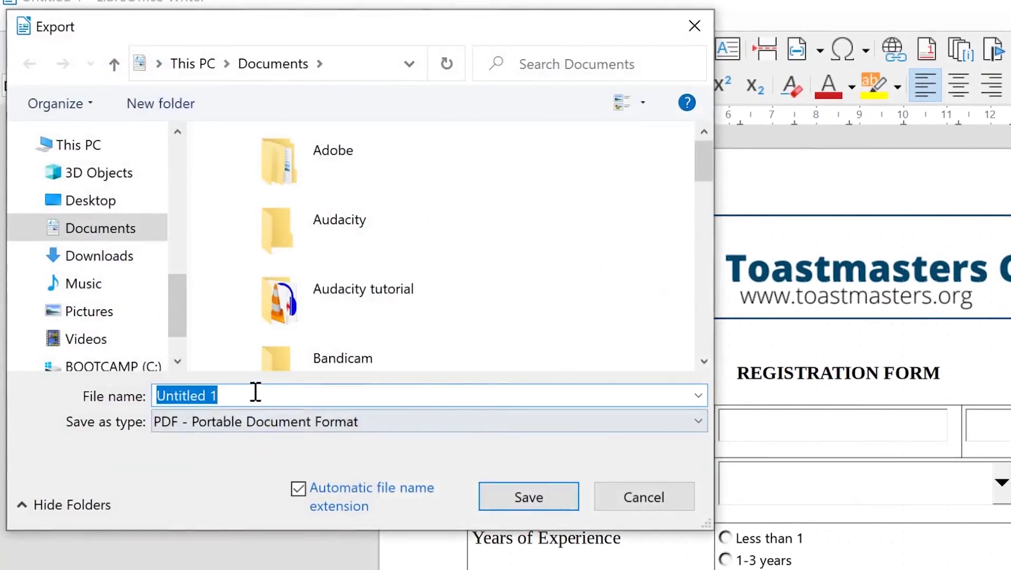
left_click(99, 201)
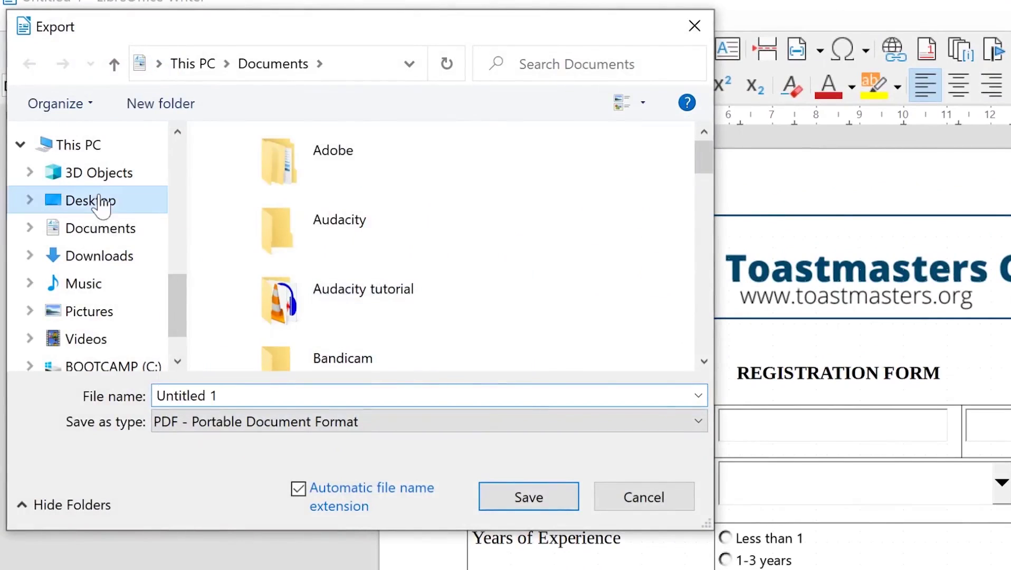
left_click(118, 235)
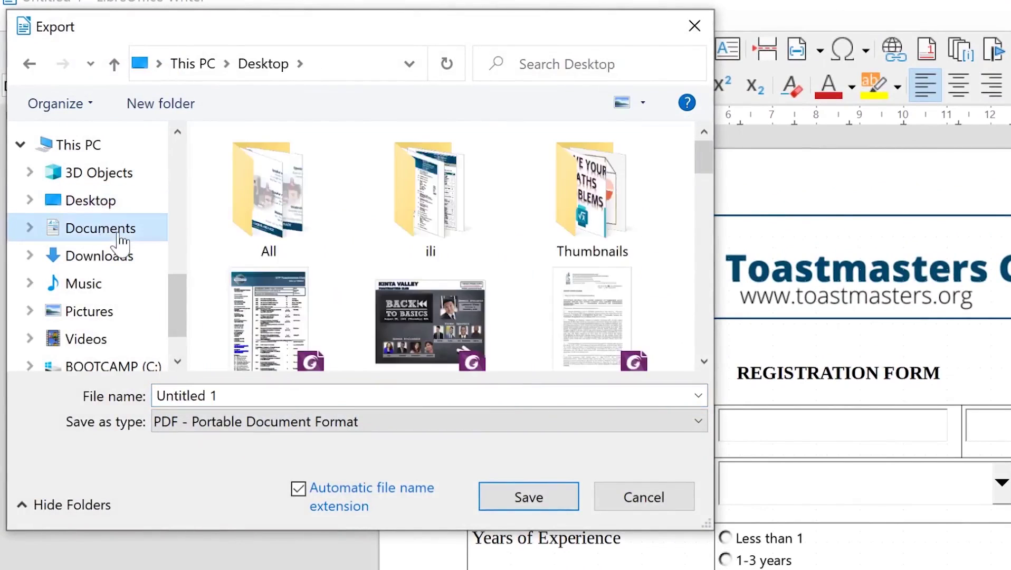
left_click(322, 392)
type("r")
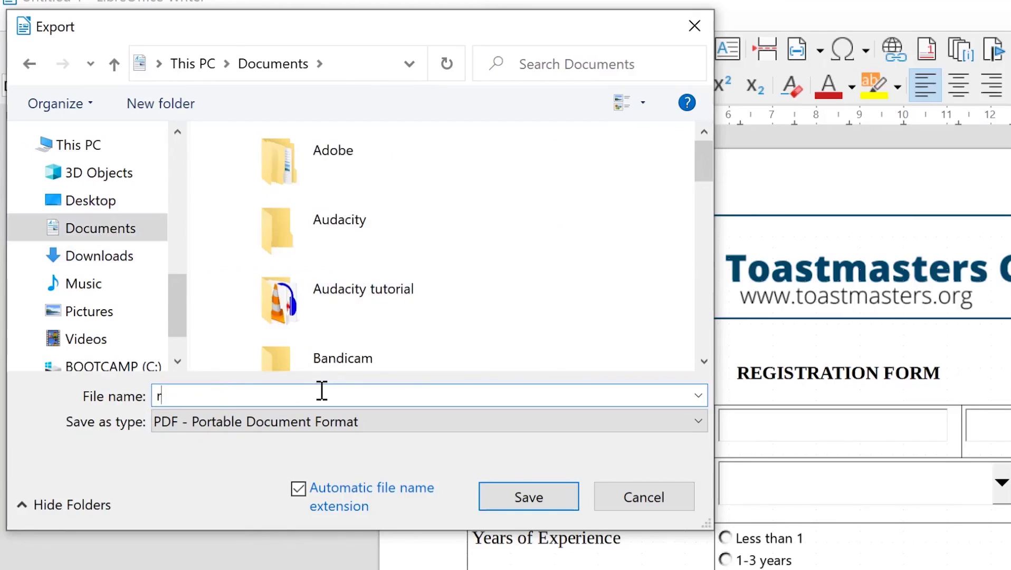
type("ie")
left_click(541, 500)
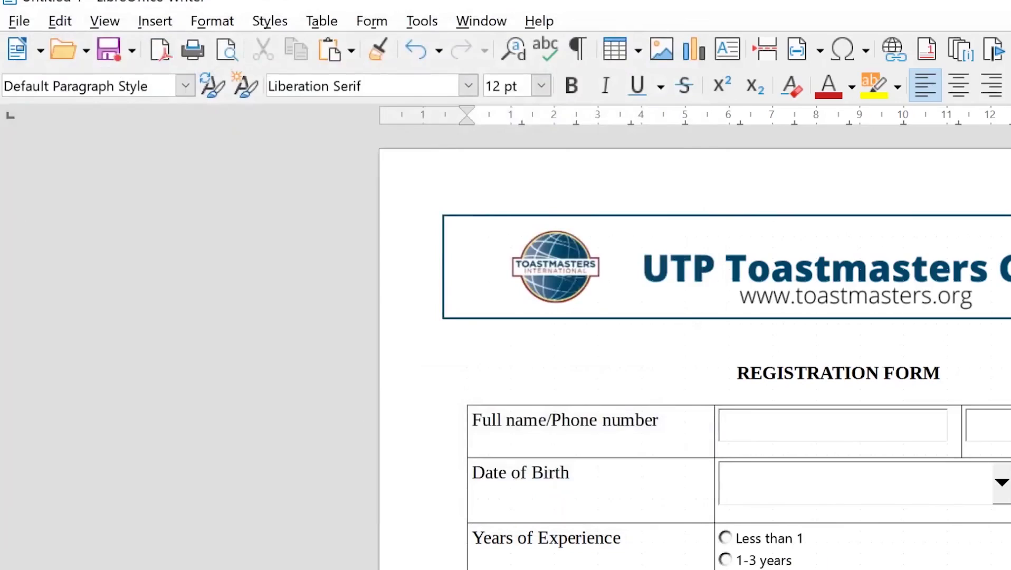
Switch to File Explorer and open the exported "reg utp" PDF from the Documents folder.
key("super")
key("Escape")
key("super+e")
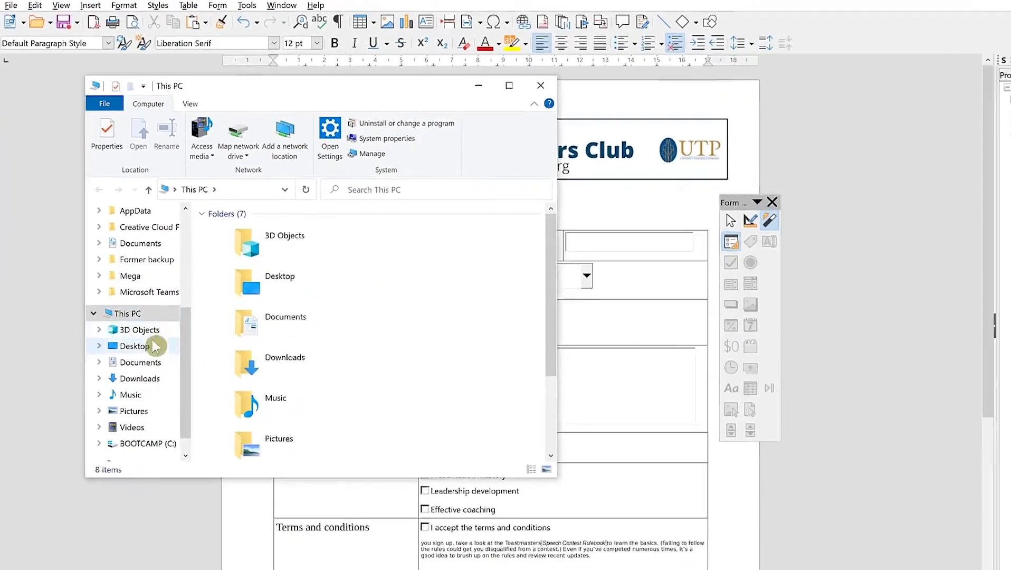
left_click(137, 352)
left_click(281, 294)
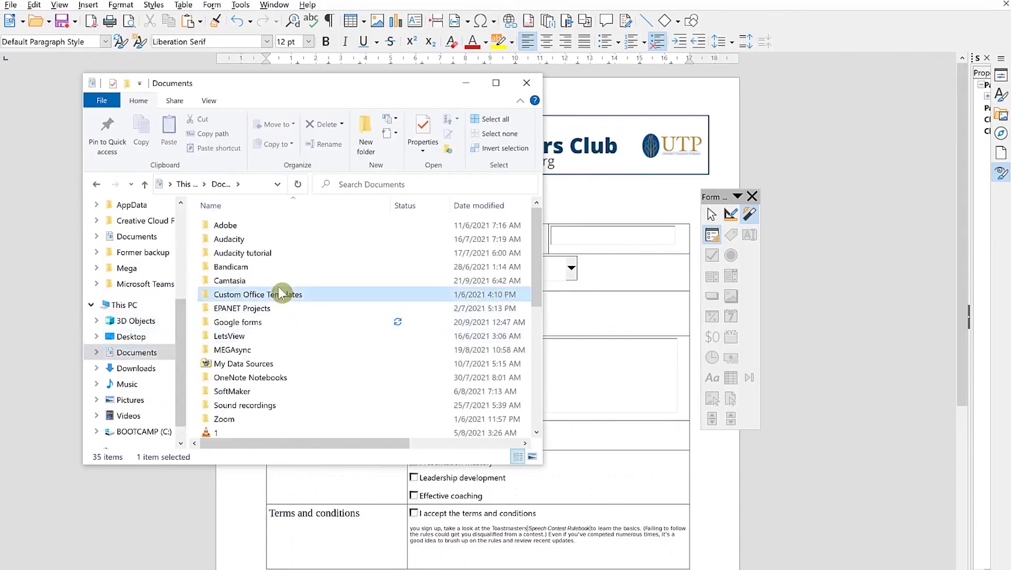
scroll(278, 284, "down", 5)
left_click(254, 362)
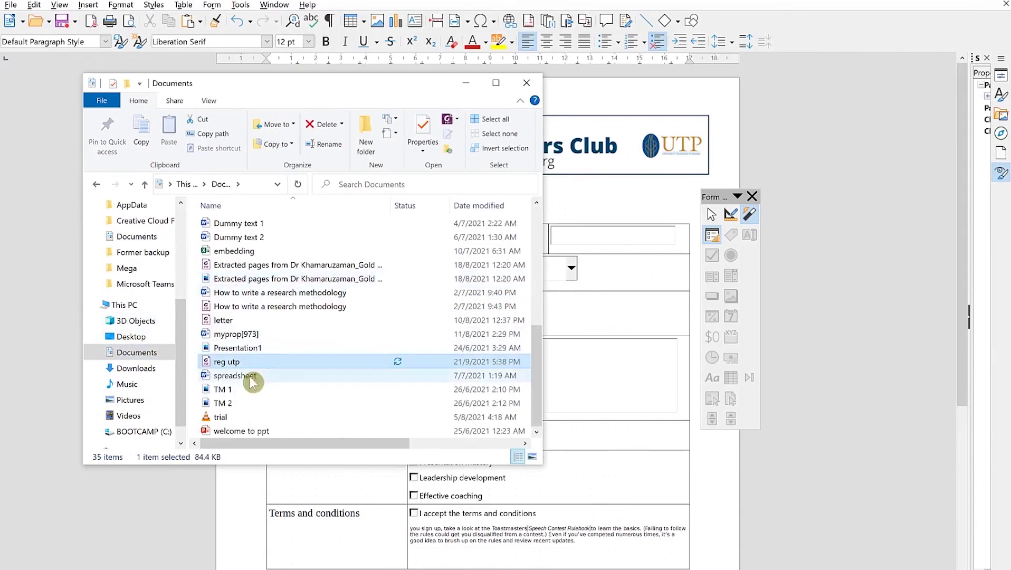
double_click(253, 361)
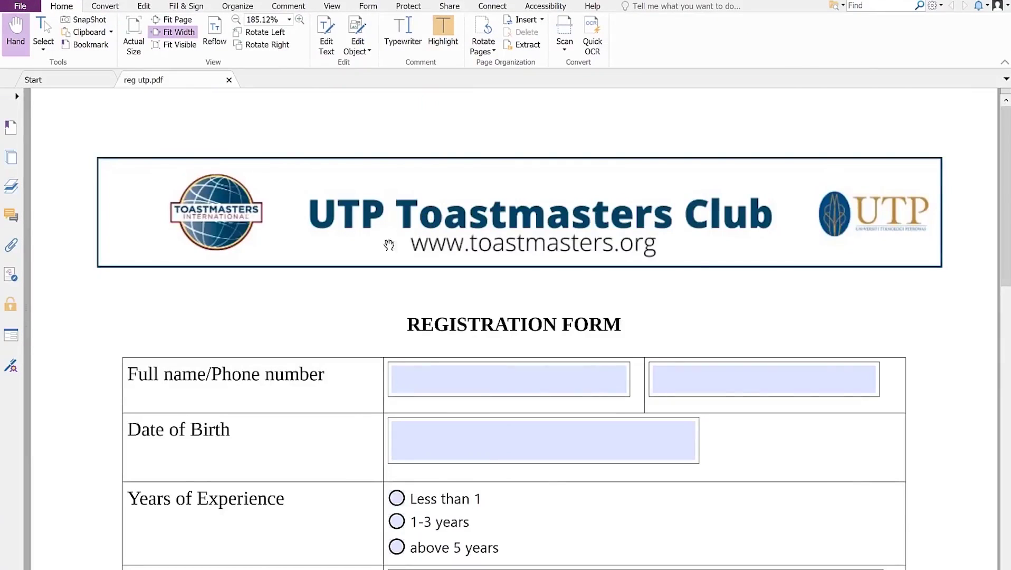
Check that the name, phone, date of birth and reason fields accept input, look over the remaining PDF fields, and minimize the viewer.
left_click(462, 375)
scroll(517, 369, "down", 1)
left_click(708, 338)
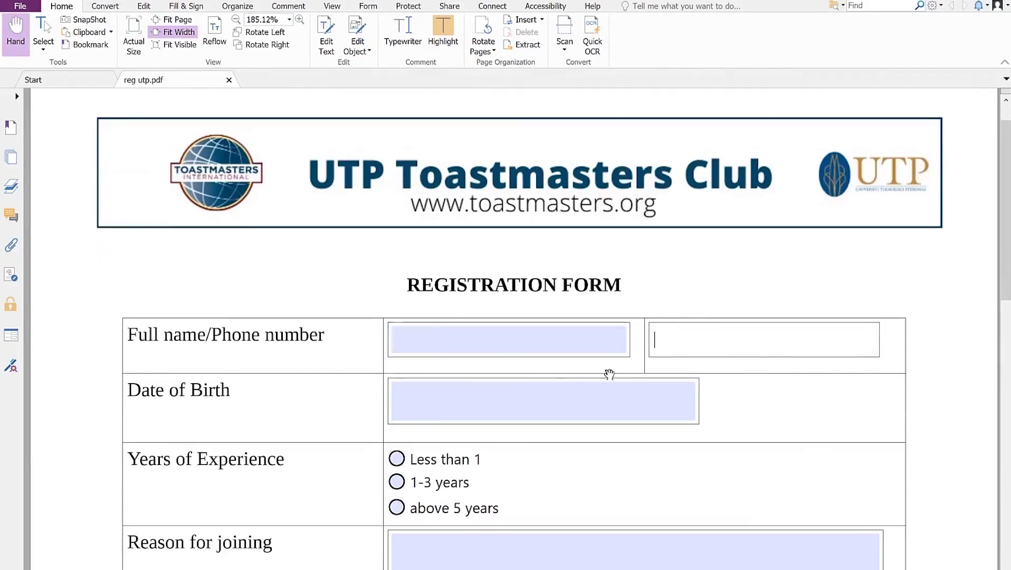
left_click(424, 409)
scroll(565, 451, "down", 1)
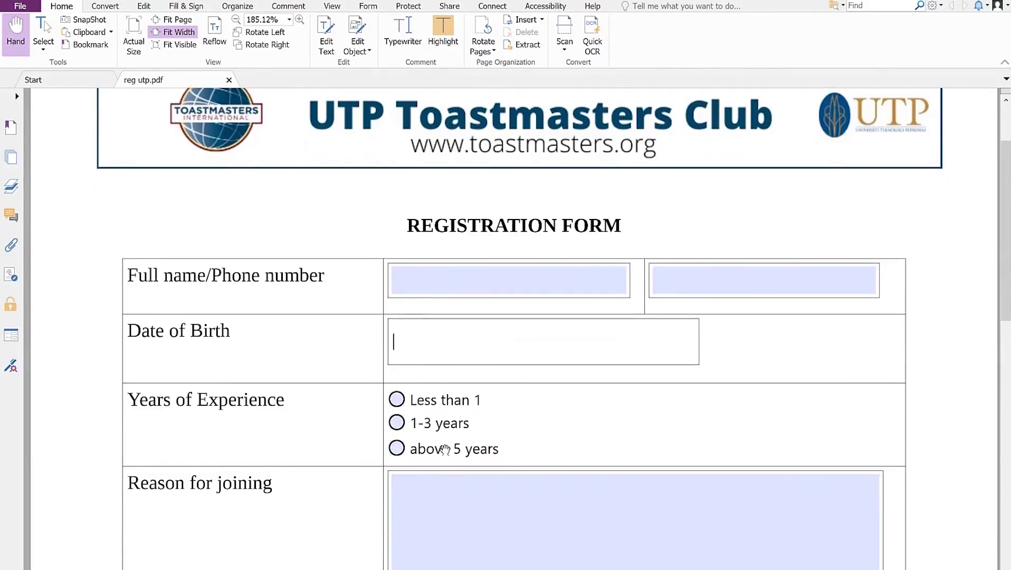
scroll(443, 475, "down", 1)
left_click(469, 419)
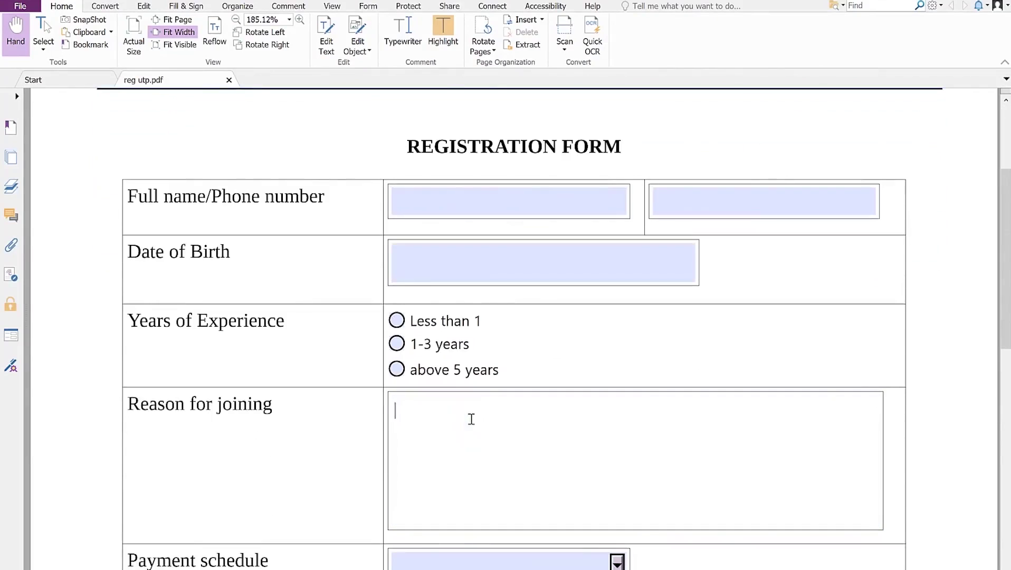
scroll(469, 464, "down", 1)
scroll(467, 472, "down", 4)
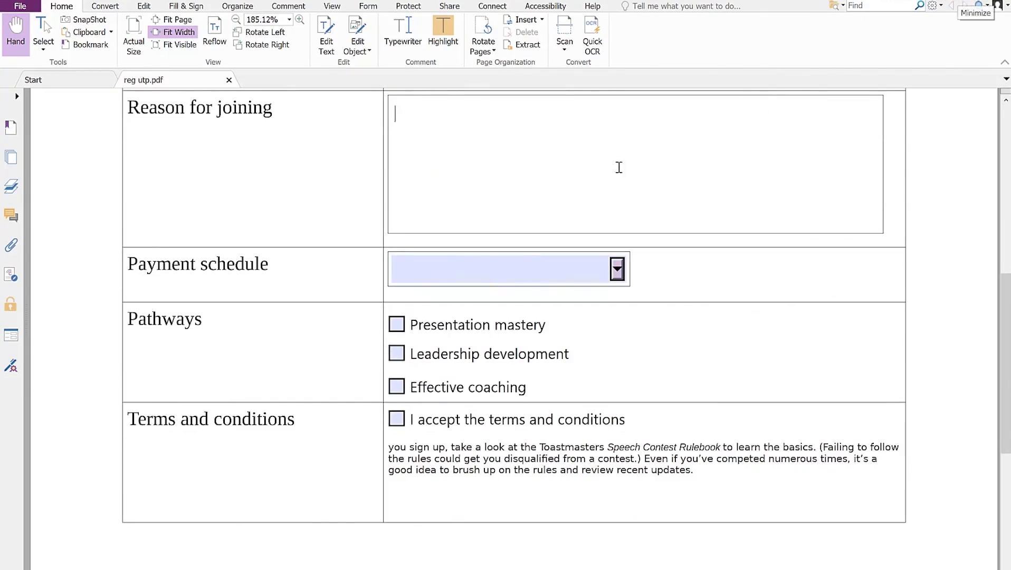
left_click(964, 3)
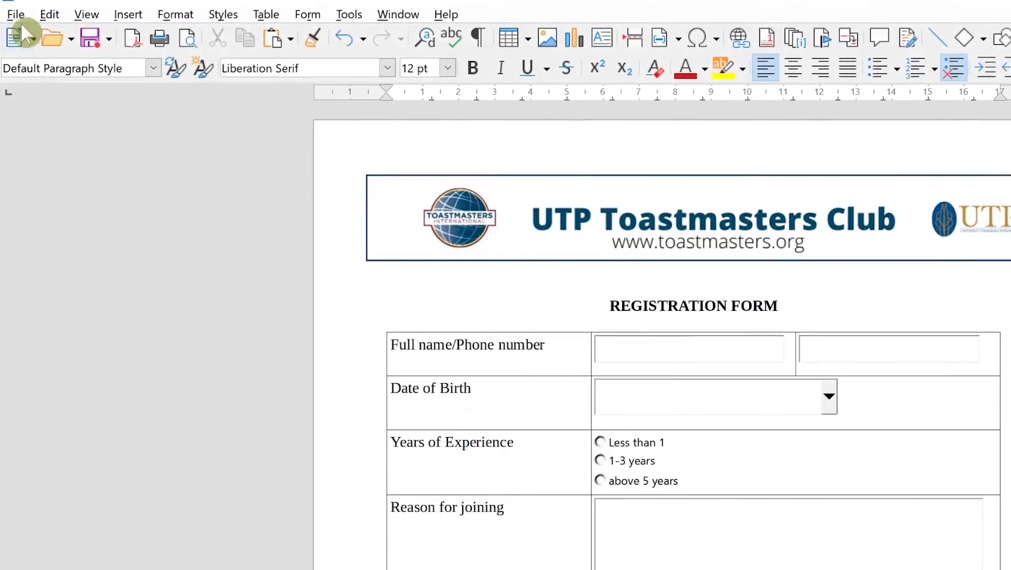
Examine the PDF export options for Create PDF form and its submit formats, keep FDF, and cancel the export at the file name stage.
left_click(19, 14)
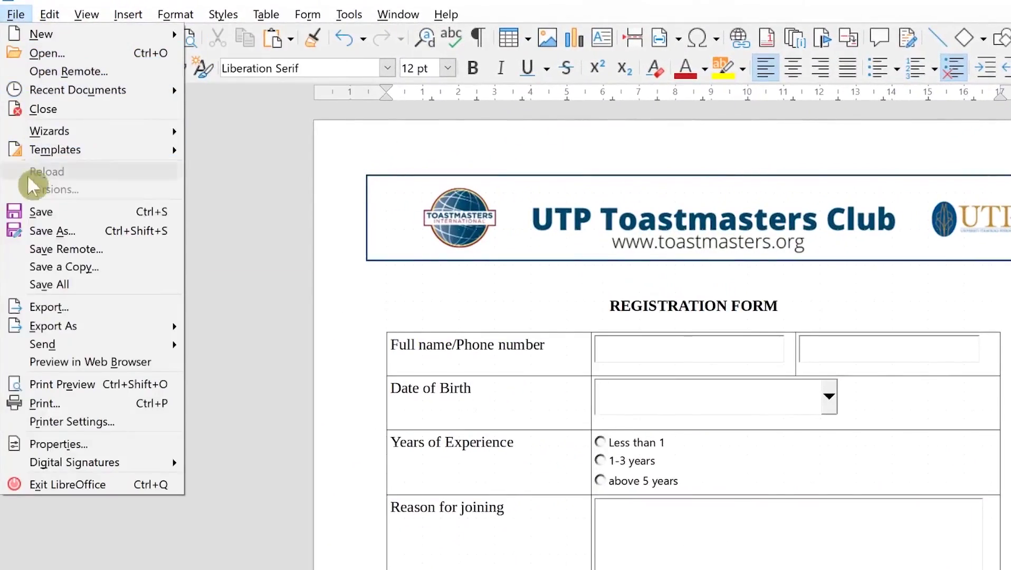
mouse_move(66, 325)
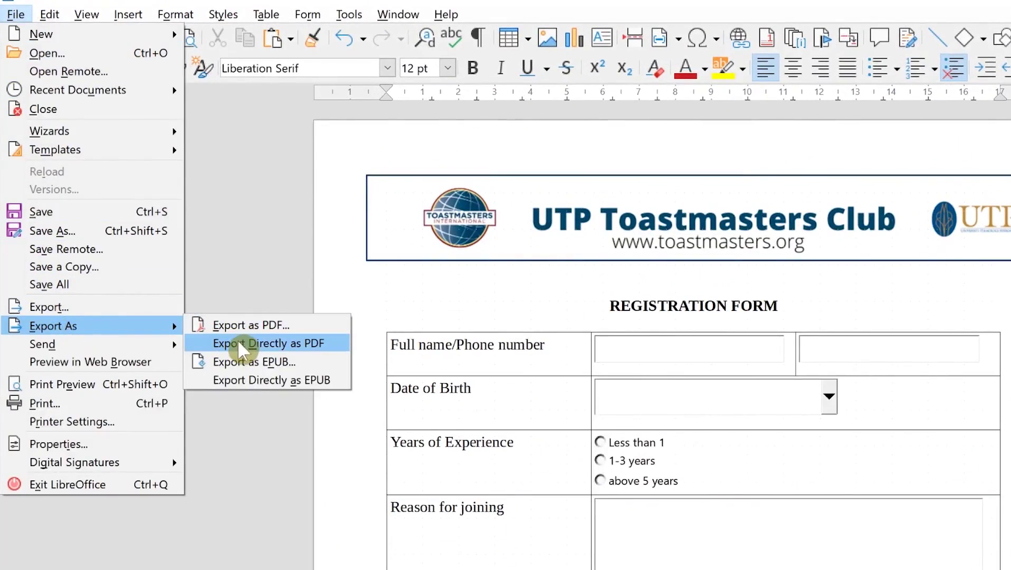
left_click(249, 323)
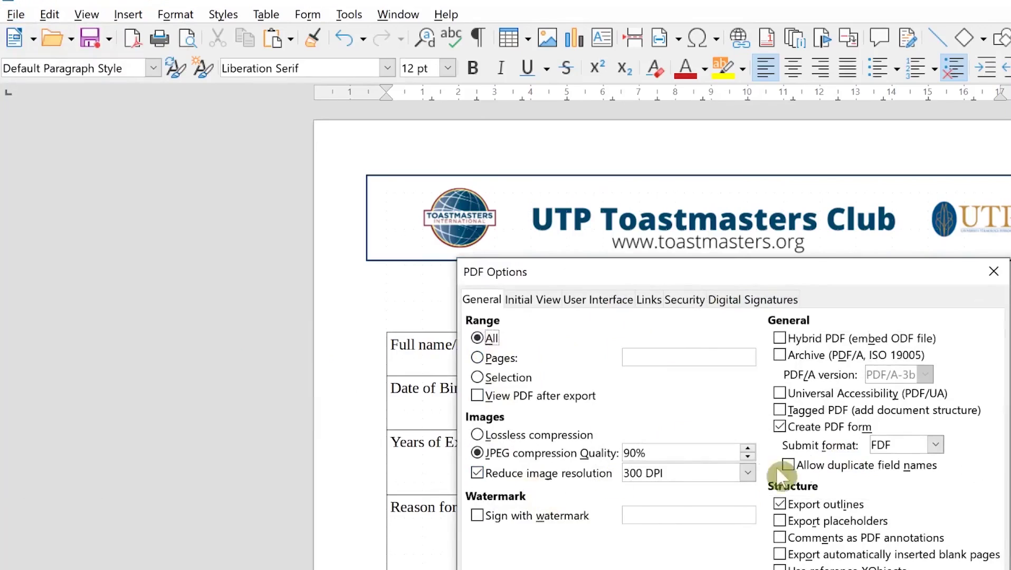
left_click(936, 445)
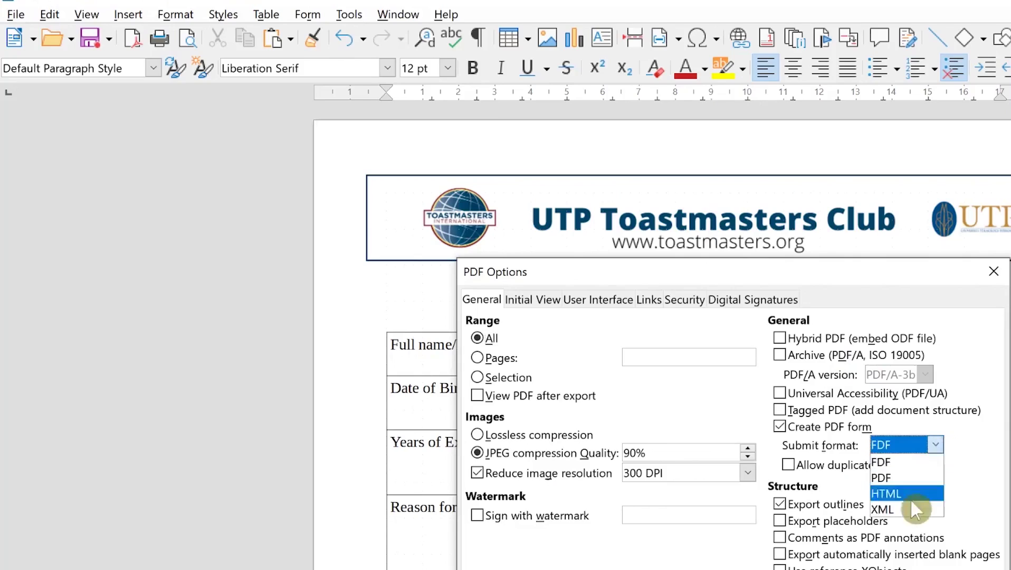
left_click(959, 453)
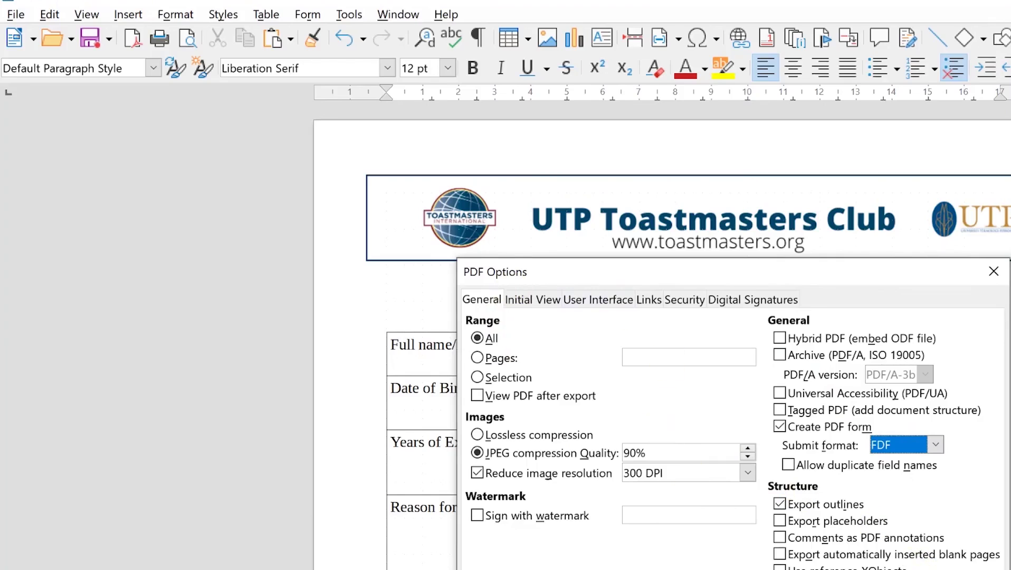
key("Return")
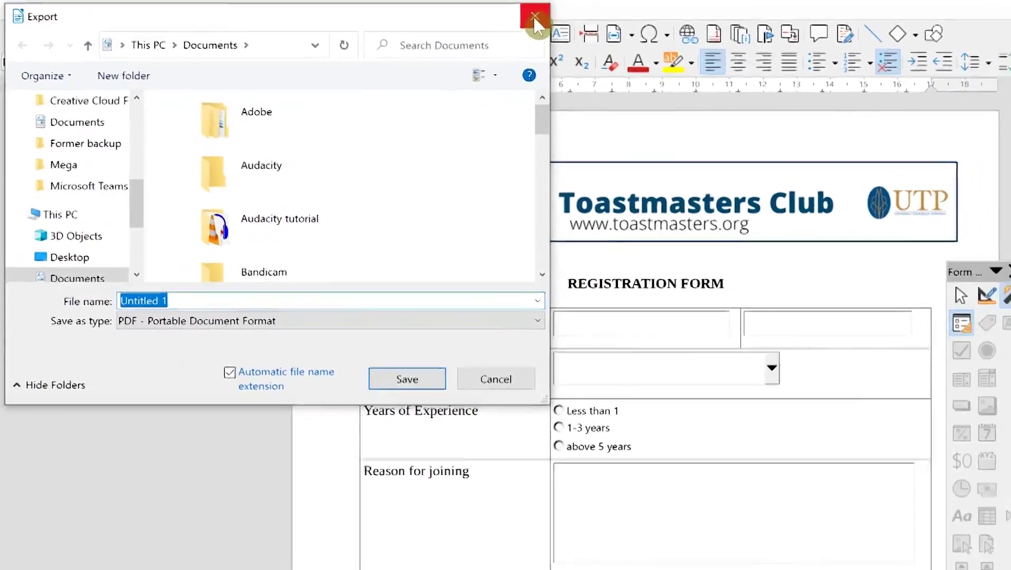
left_click(534, 16)
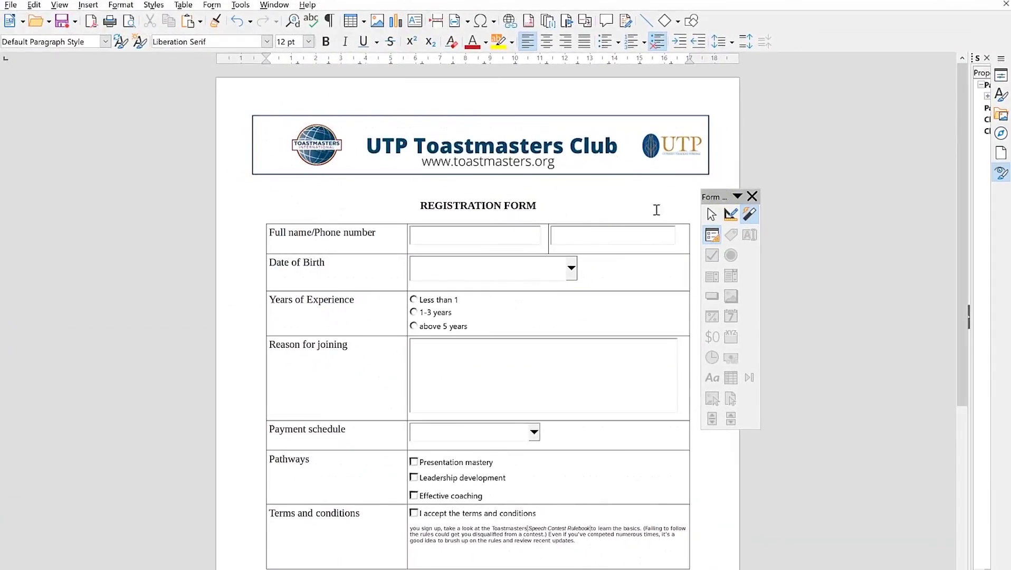
Switch back to the "reg utp" PDF in the PDF viewer and view the form from its header.
key("super")
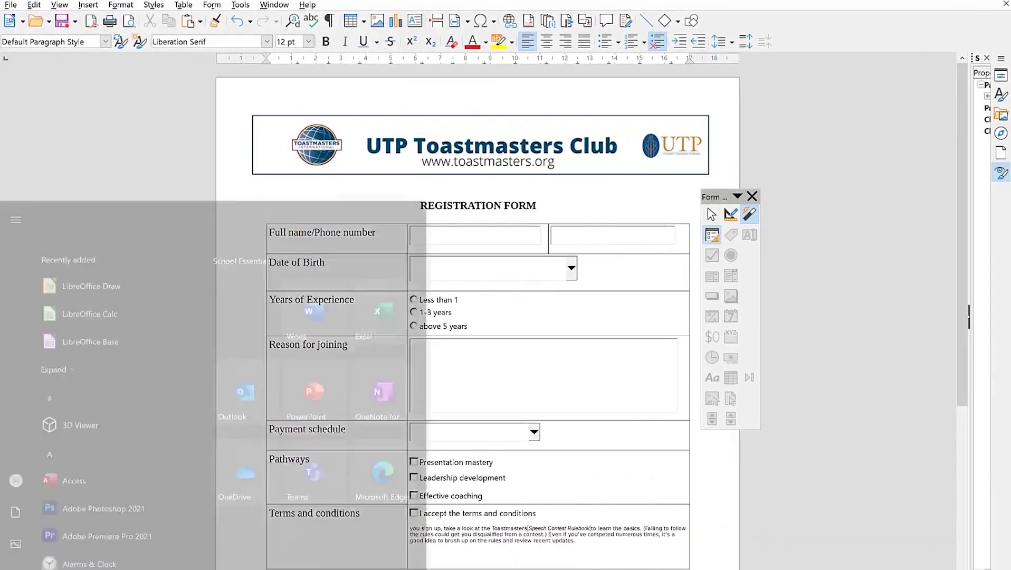
left_click(544, 533)
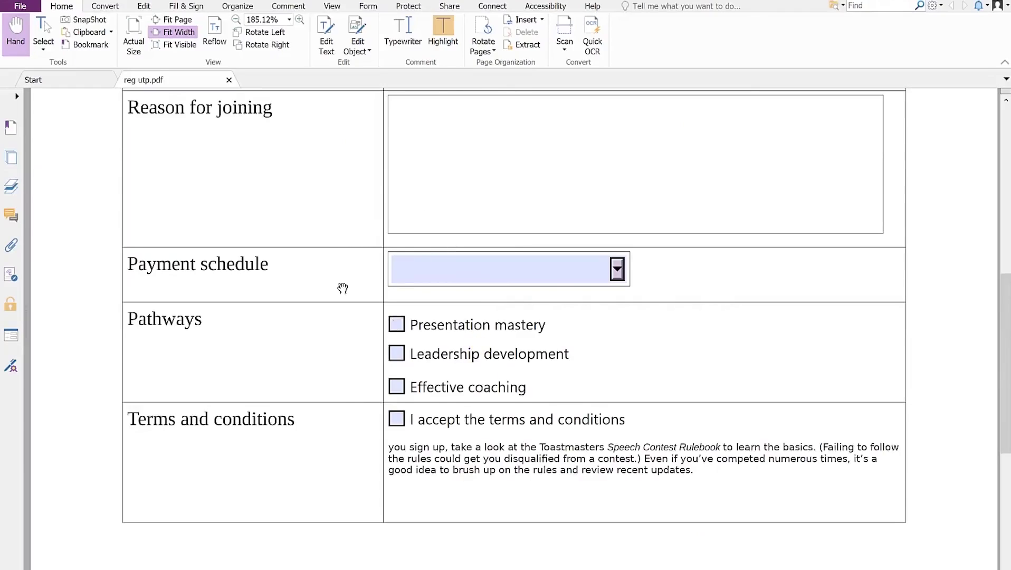
scroll(491, 285, "up", 7)
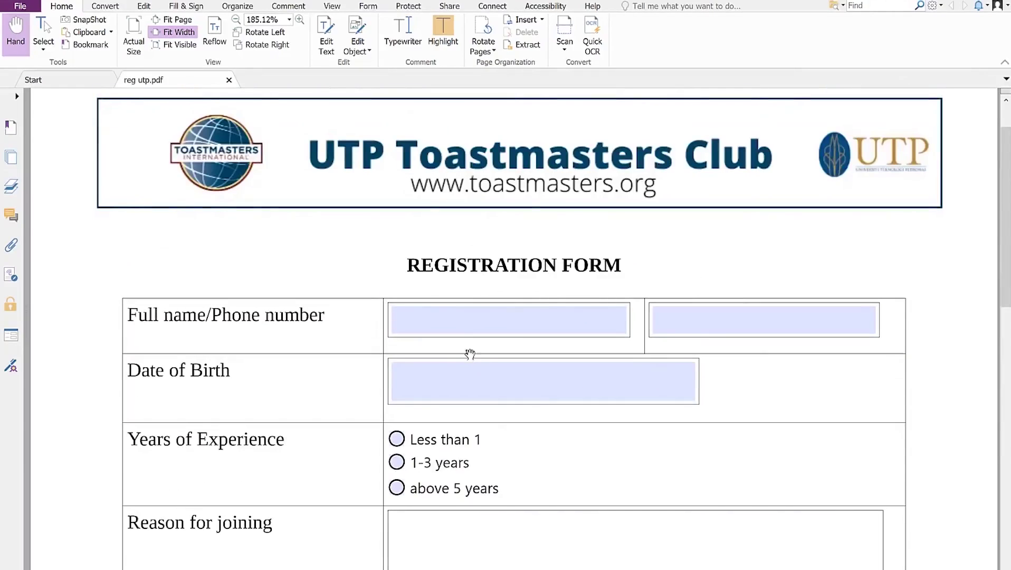